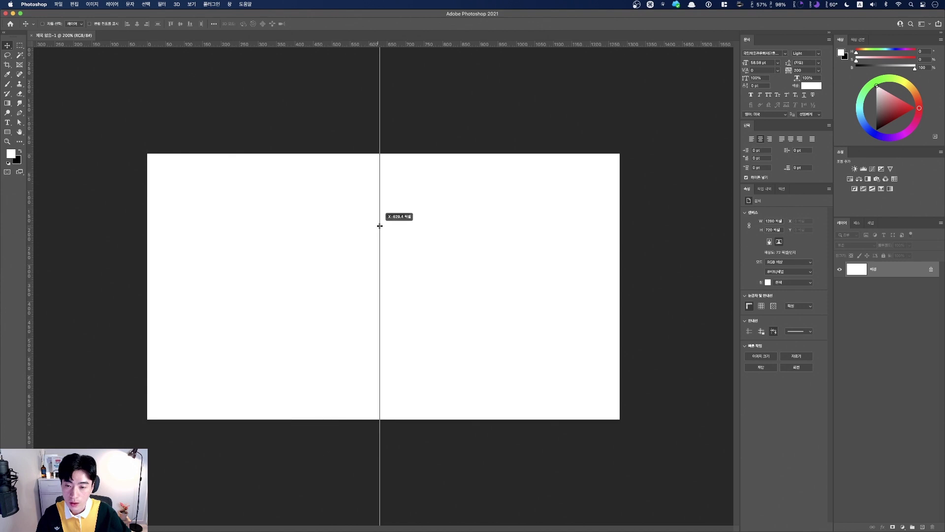
Step: Place a vertical guide at the horizontal centre of the canvas
key(fn)
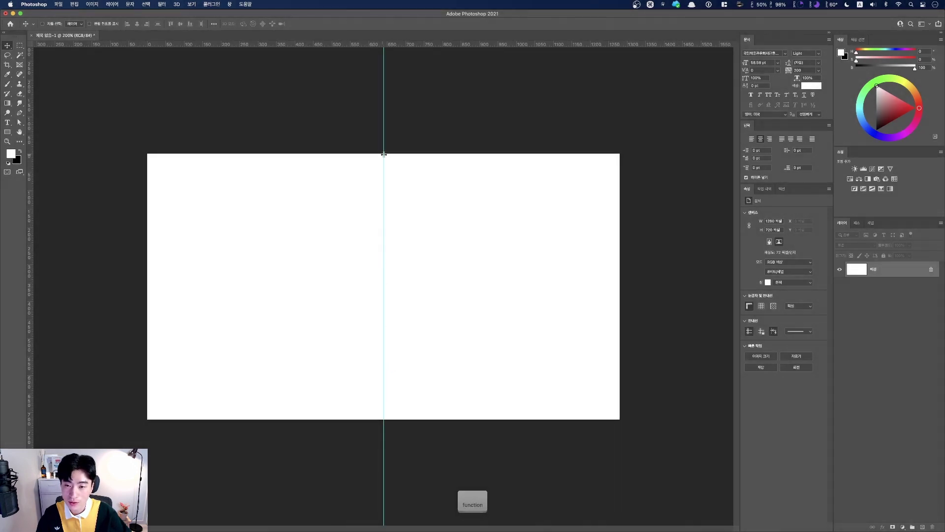
key(fn)
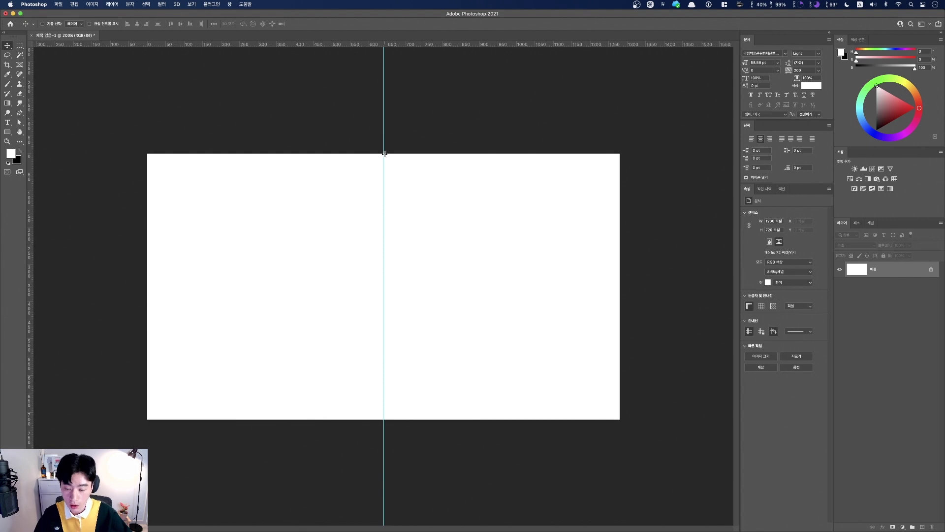
key(fn)
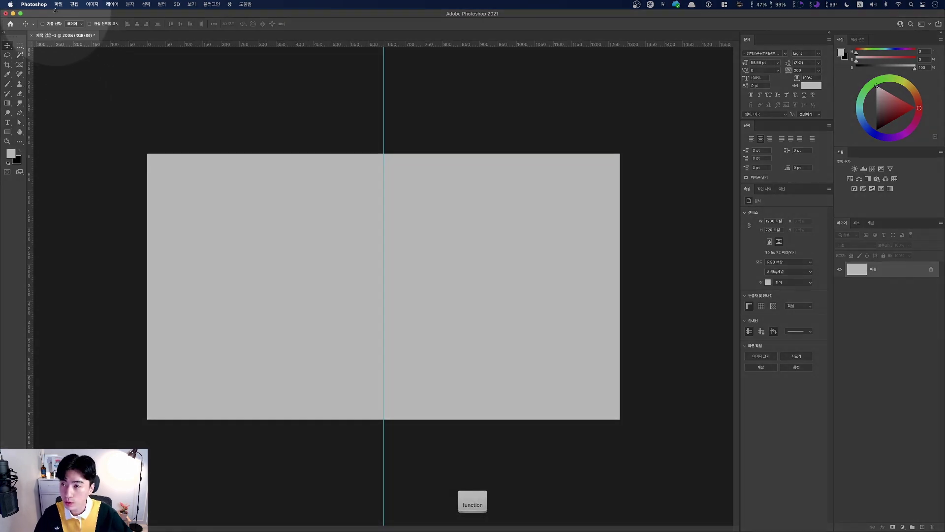
Step: Place the image 예제_터키01.jpg from the 03_분할 섬네일 folder into the document as an embedded object
click(58, 4)
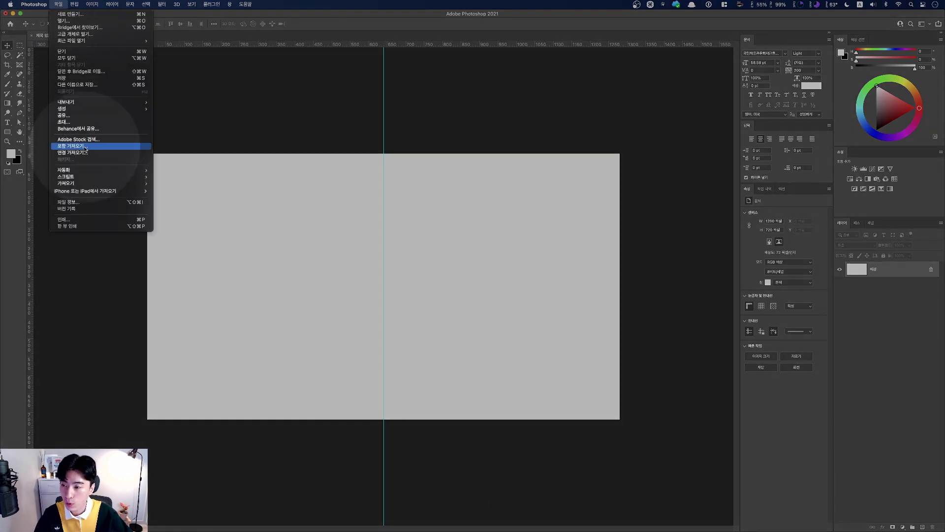
click(291, 179)
key(super+o)
click(392, 116)
key(fn)
click(641, 335)
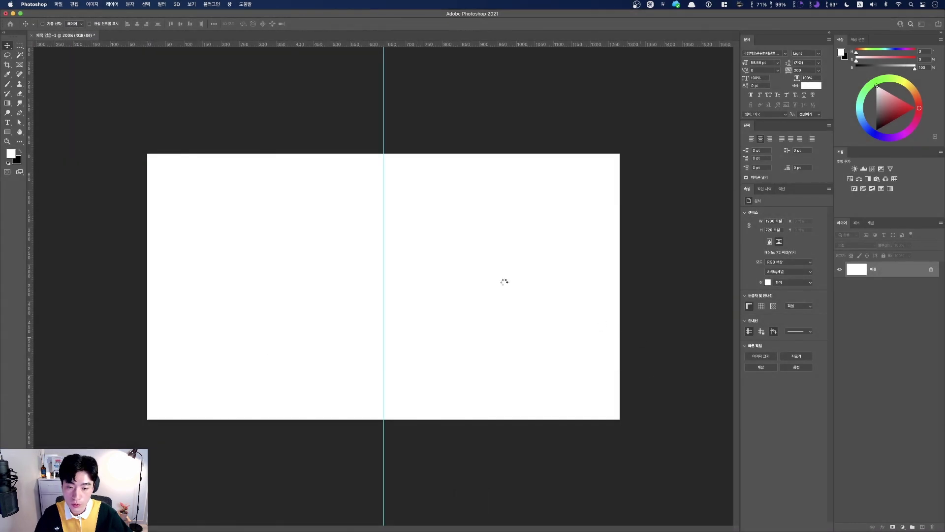
Step: Scale the placed mosque photo to about 34% and align it with the canvas's right edge, vertically centred, covering the full height
key(super+minus)
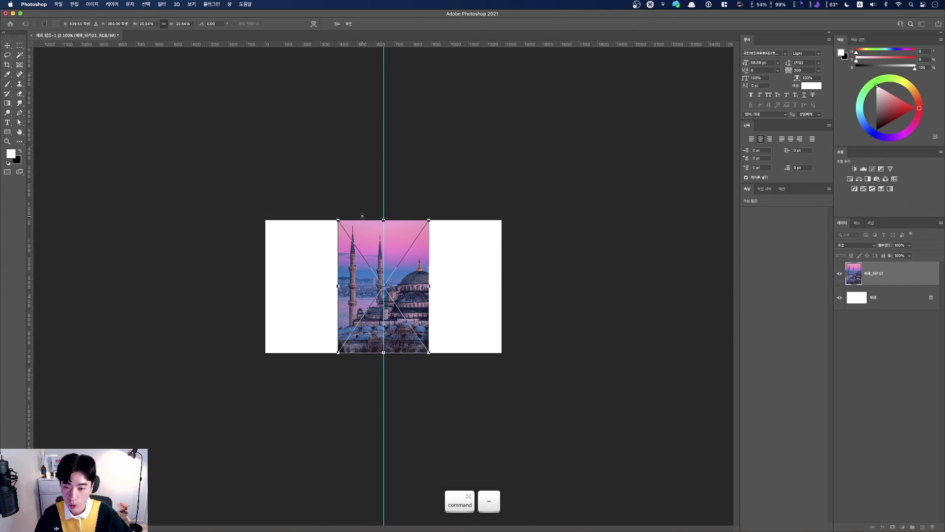
drag(337, 220, 319, 191)
drag(416, 284, 470, 284)
drag(370, 191, 351, 176)
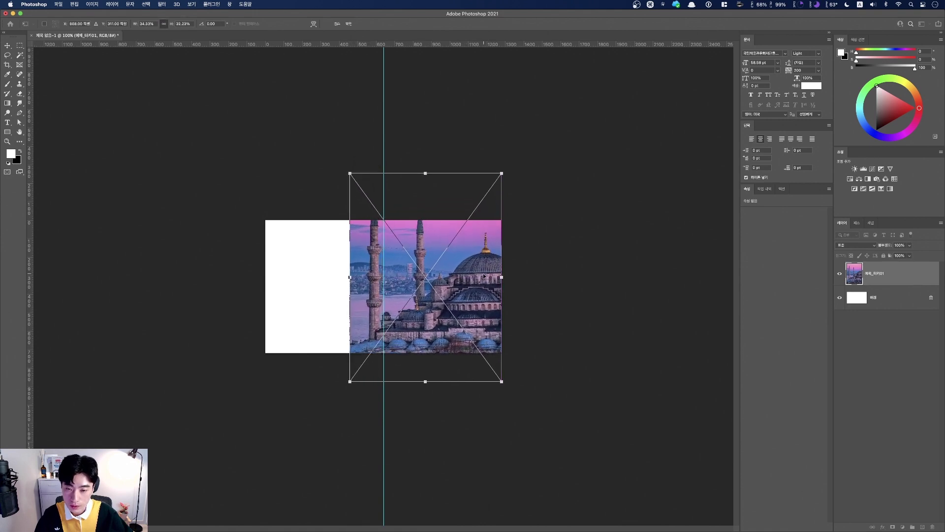
drag(483, 276, 483, 284)
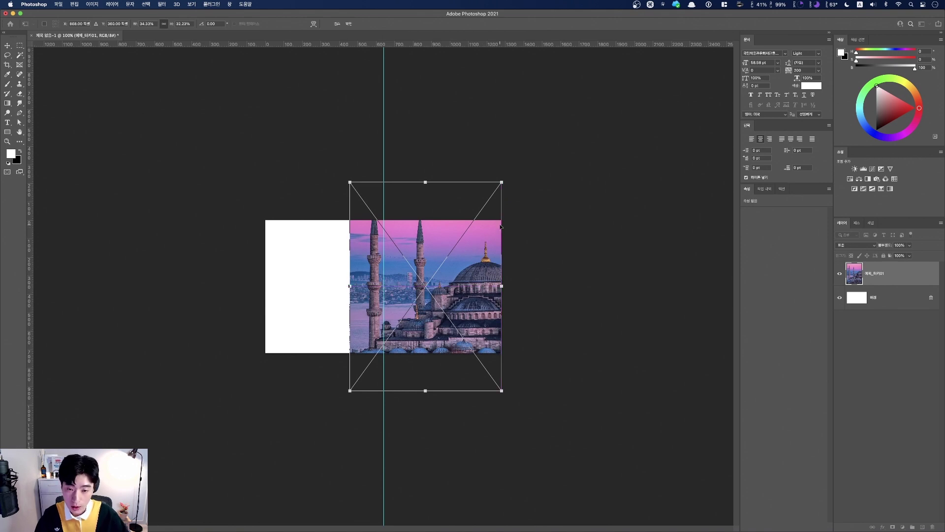
key(Return)
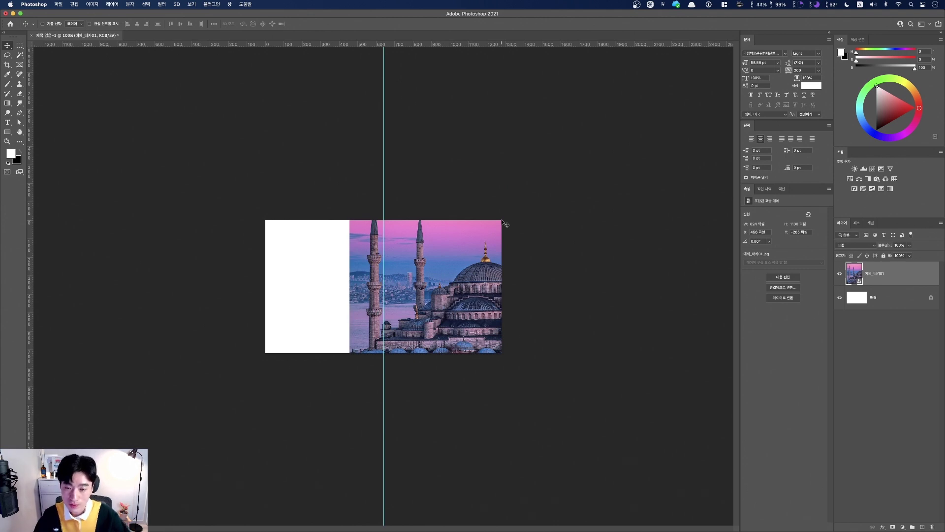
Step: Draw a green rectangle about 543 × 275 px across the boundary between the white area and the mosque photo
key(ctrl)
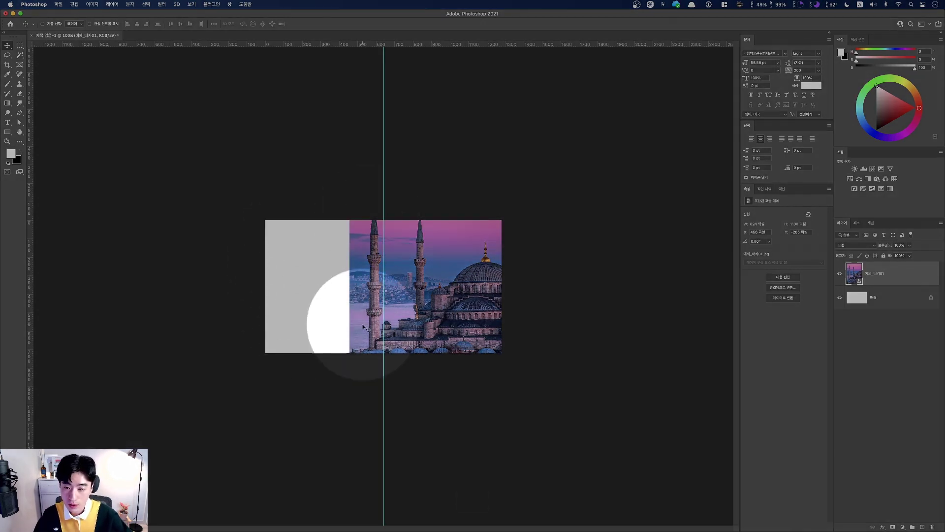
key(fn)
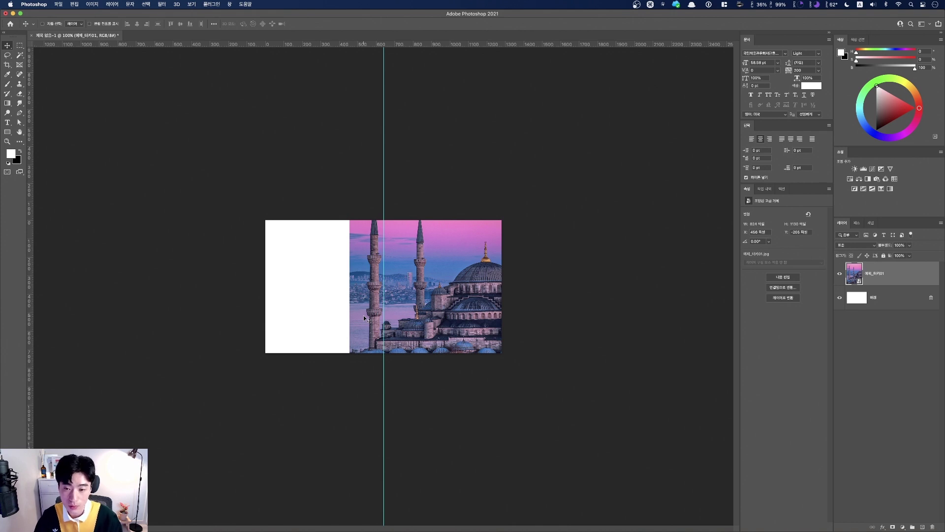
click(7, 132)
mouse_move(316, 273)
mouse_down()
mouse_move(407, 304)
mouse_move(416, 324)
mouse_up()
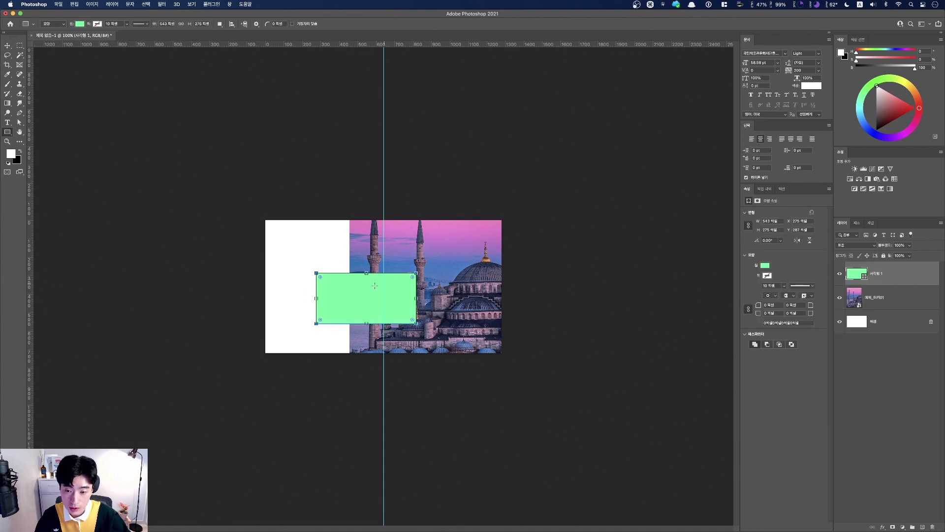
key(ctrl+alt+s)
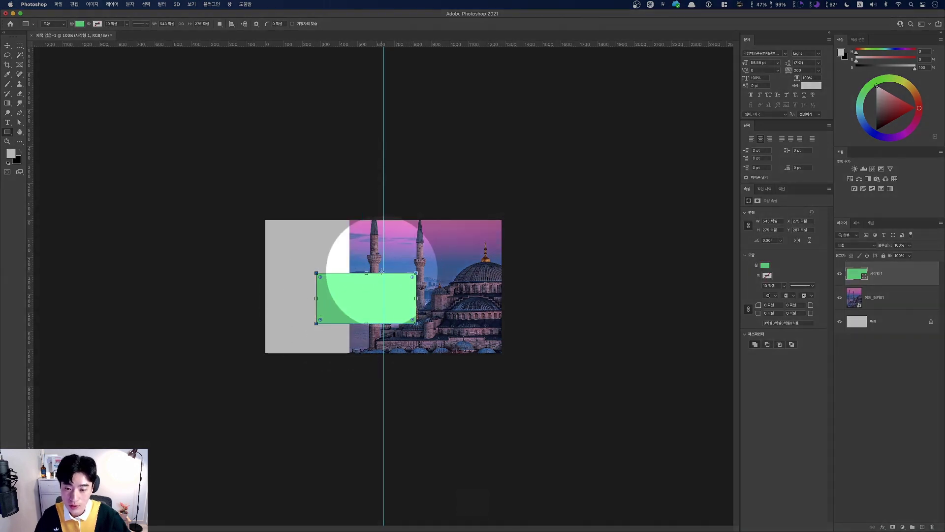
key(ctrl+alt+s)
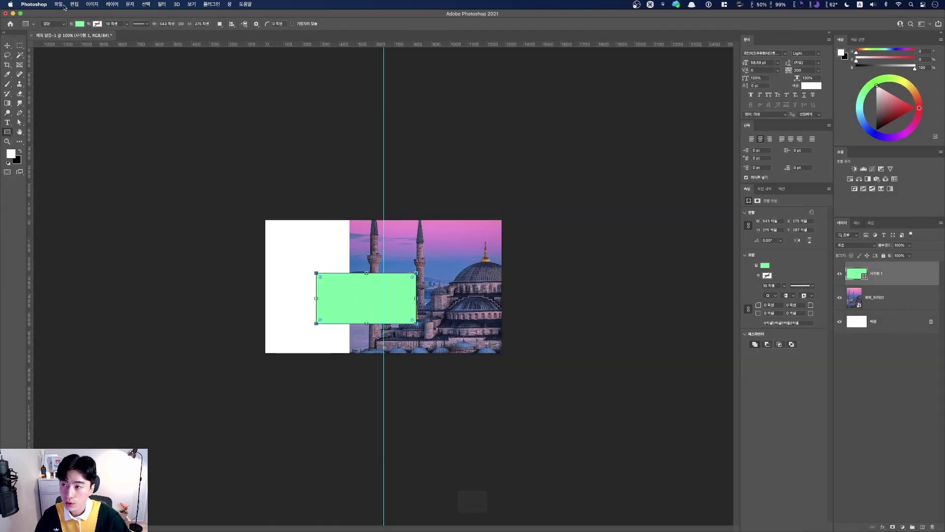
Step: Place the image 예제_터키02.jpg as an embedded object above the green rectangle
click(59, 4)
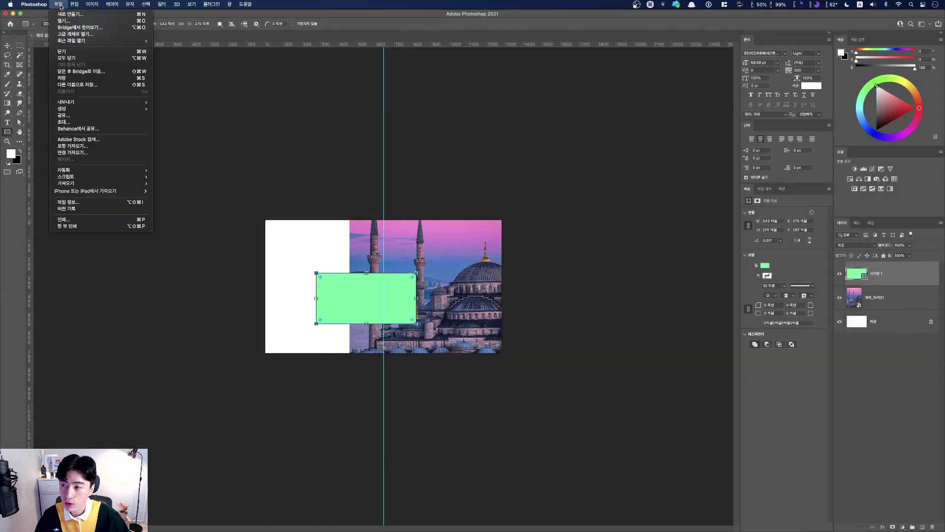
click(110, 147)
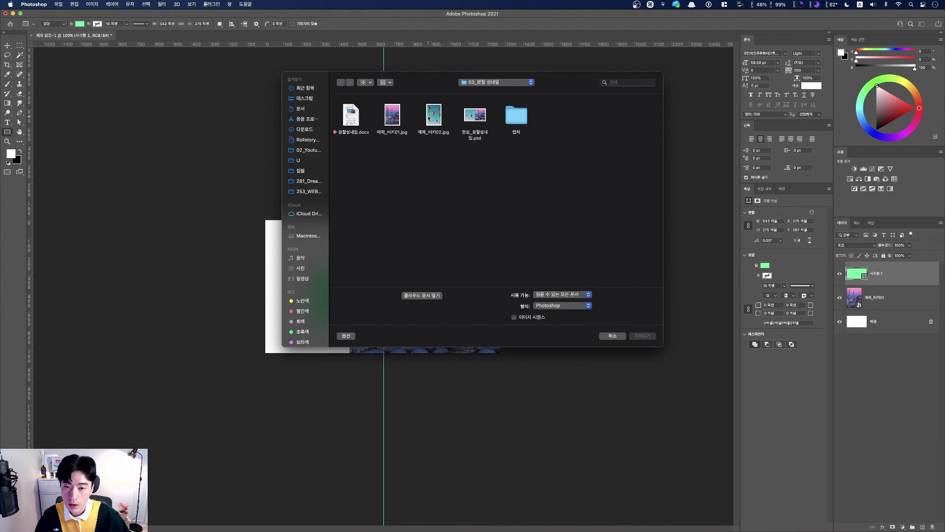
click(432, 118)
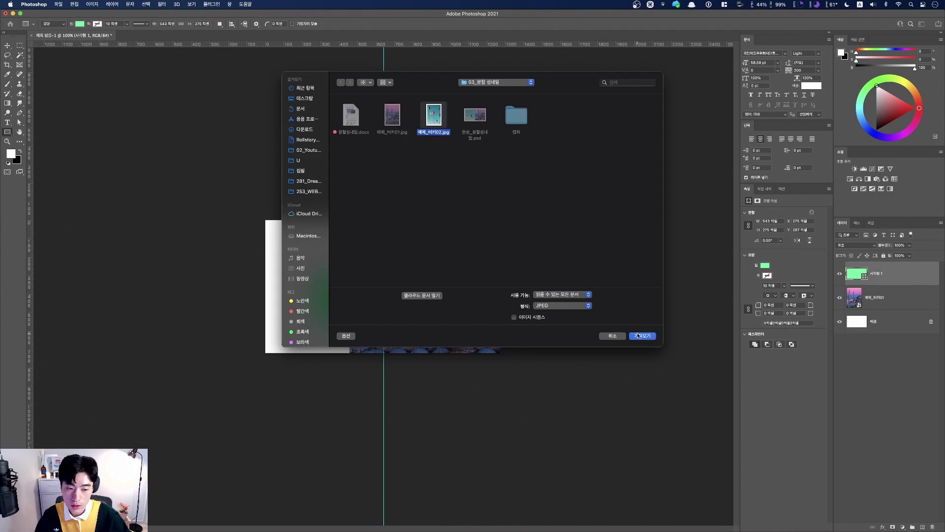
click(640, 335)
key(Return)
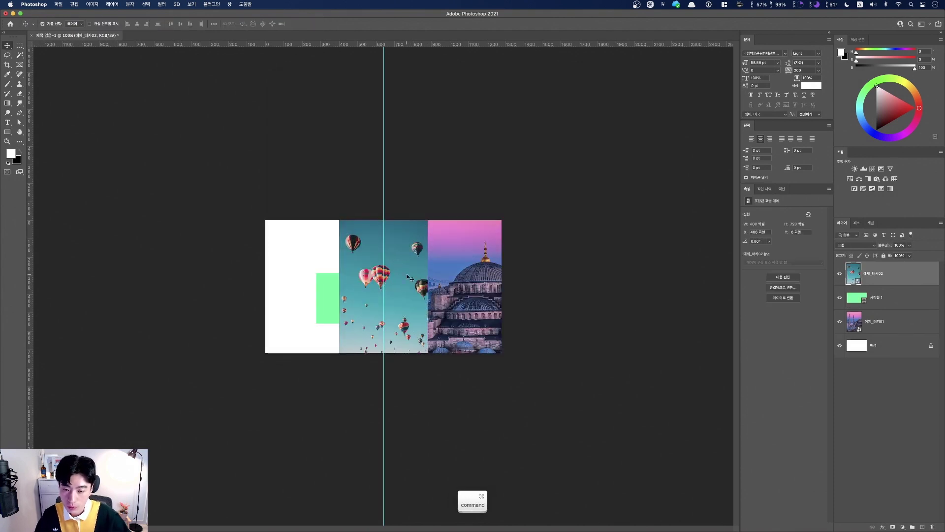
Step: Enlarge the balloon photo to about 695 × 1042 px so that it covers the green rectangle completely
key(super+t)
drag(340, 220, 266, 178)
key(Return)
key(super+equal)
key(fn)
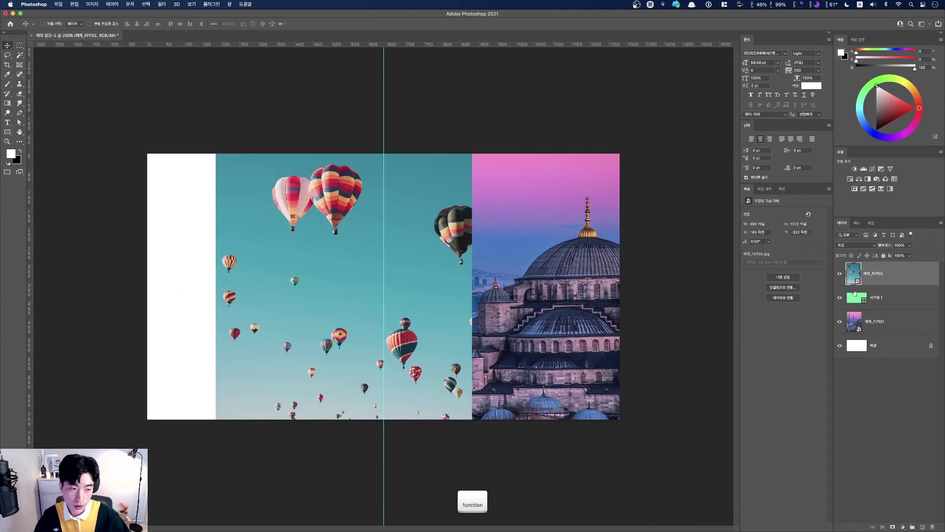
Step: Clip the balloon photo layer to the green rectangle layer beneath it with a clipping mask
click(873, 302)
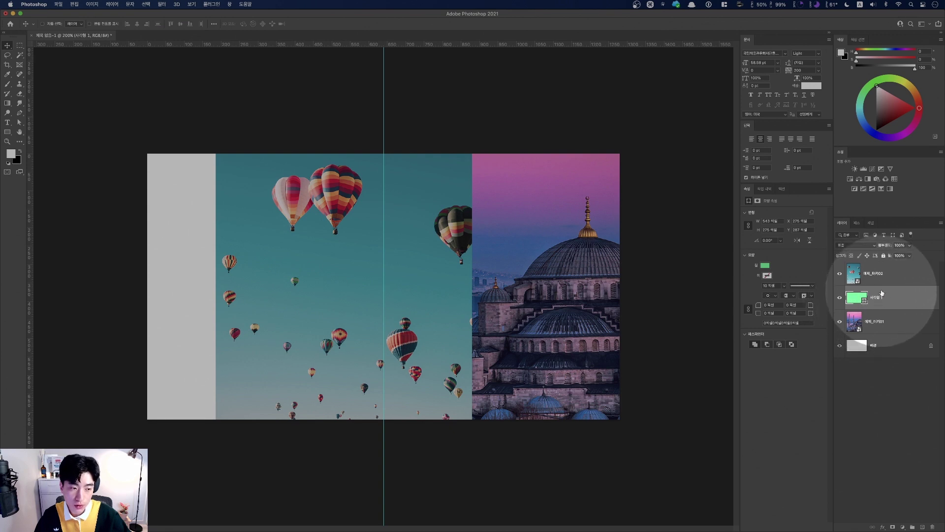
click(858, 277)
key(fn)
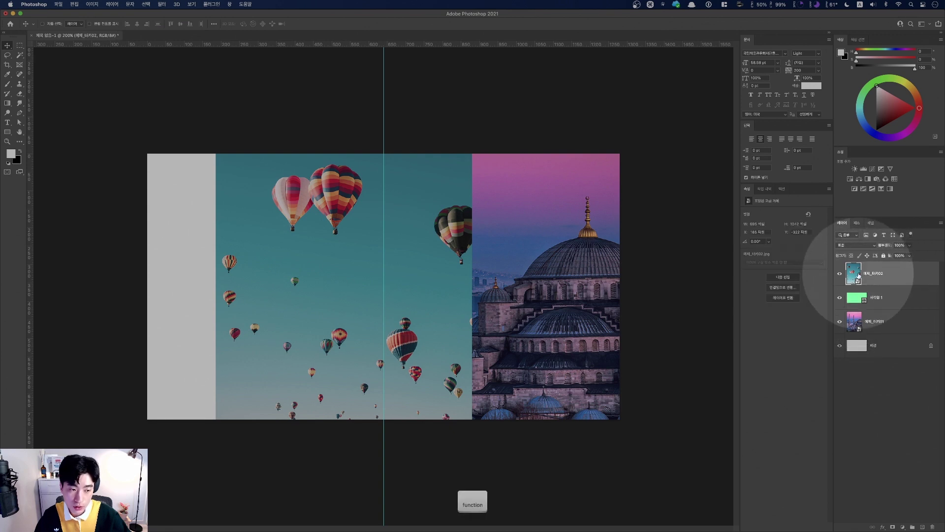
key(alt)
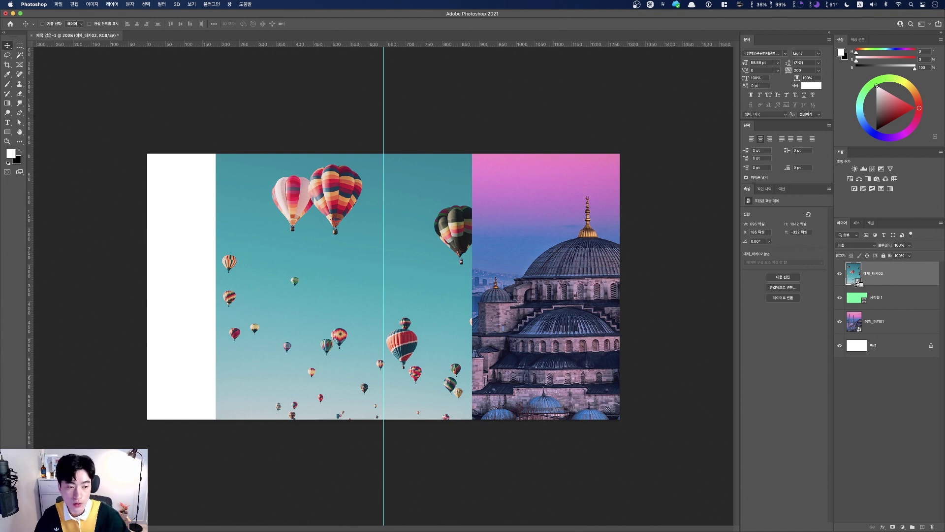
alt+click(857, 284)
key(alt)
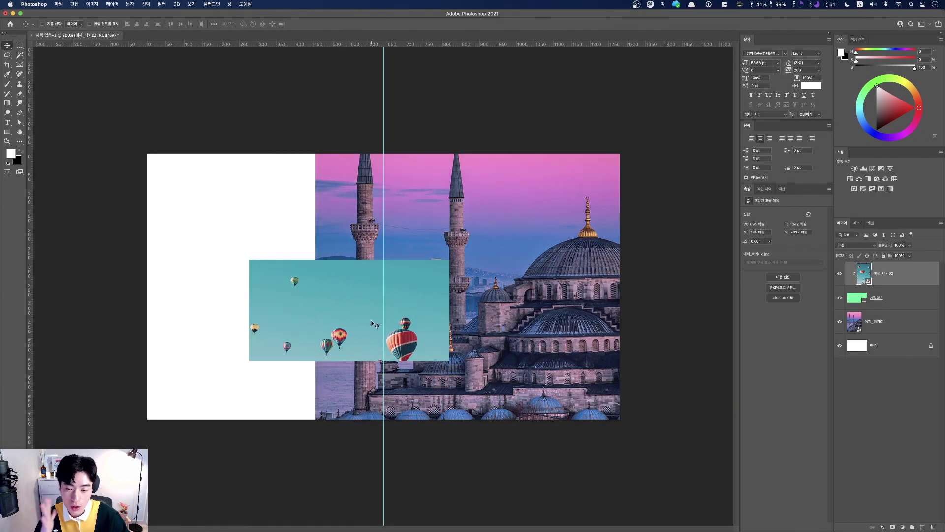
Step: Delete the clipped balloon photo layer together with its green rectangle layer
shift+click(879, 298)
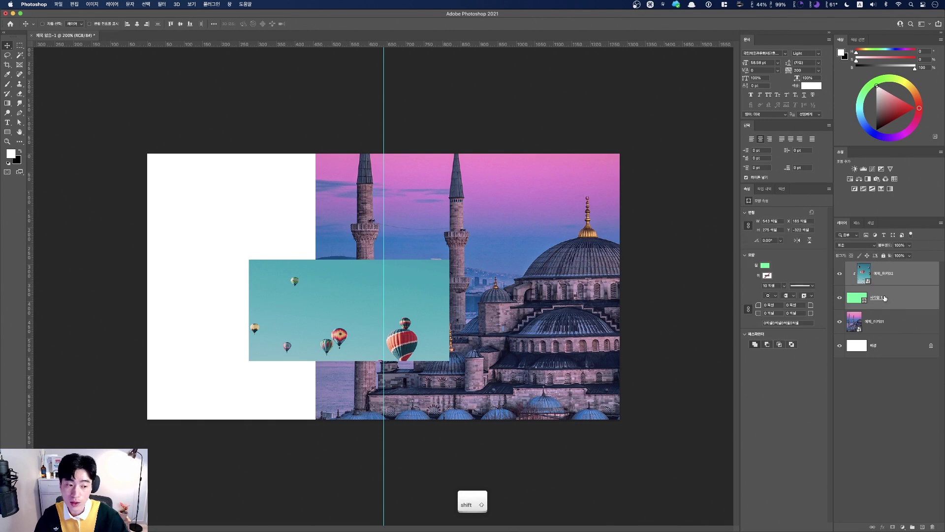
key(BackSpace)
key(fn)
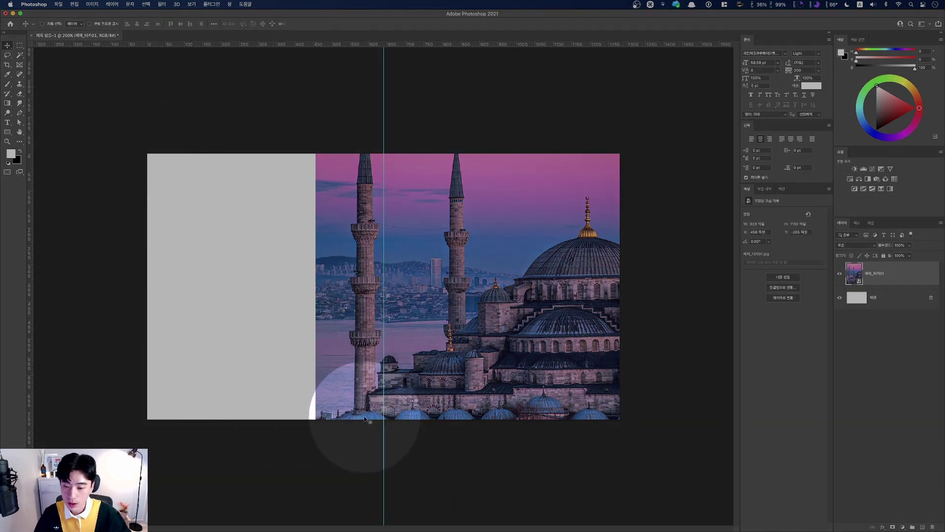
key(fn)
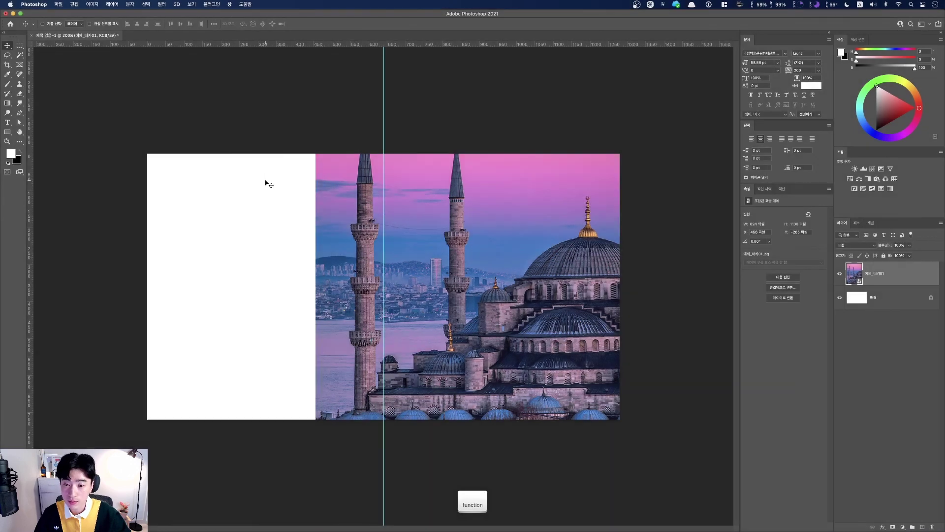
key(fn)
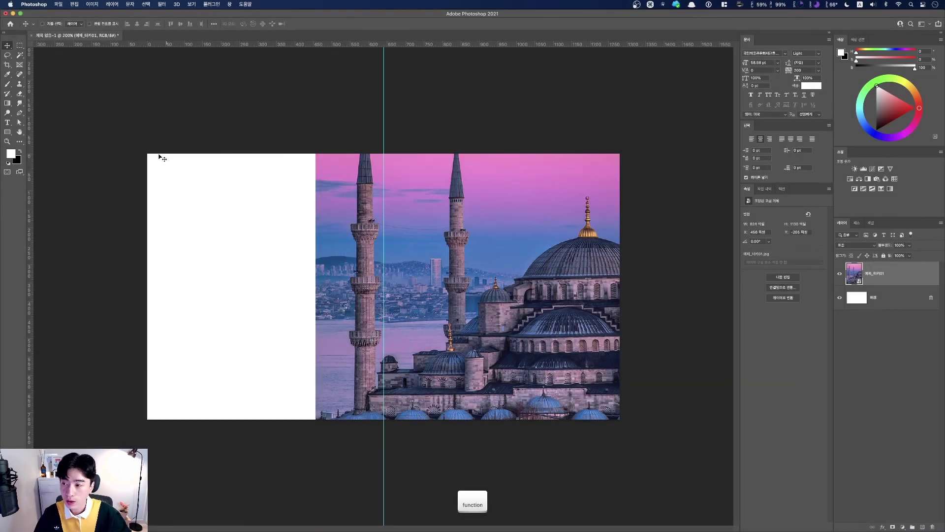
Step: Create a 640 × 720 px rectangle shape with a green fill and no stroke
click(7, 133)
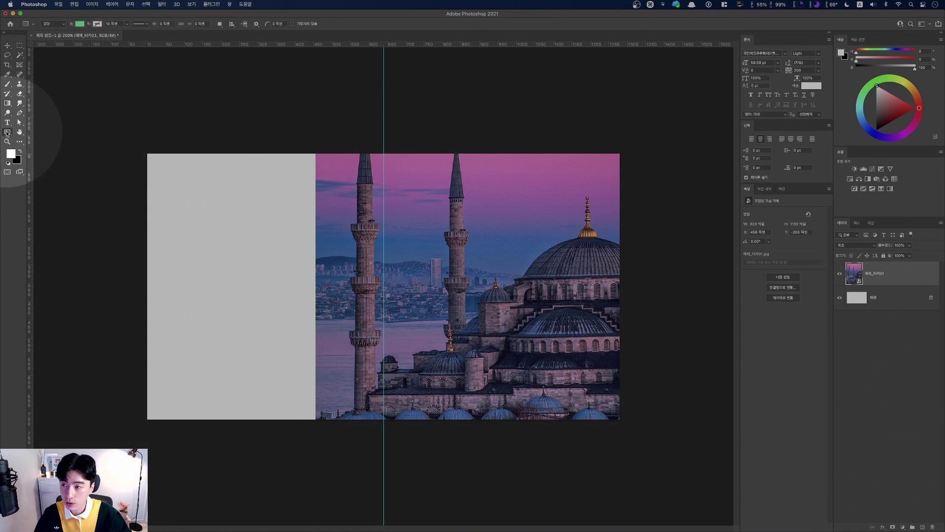
key(fn)
click(81, 25)
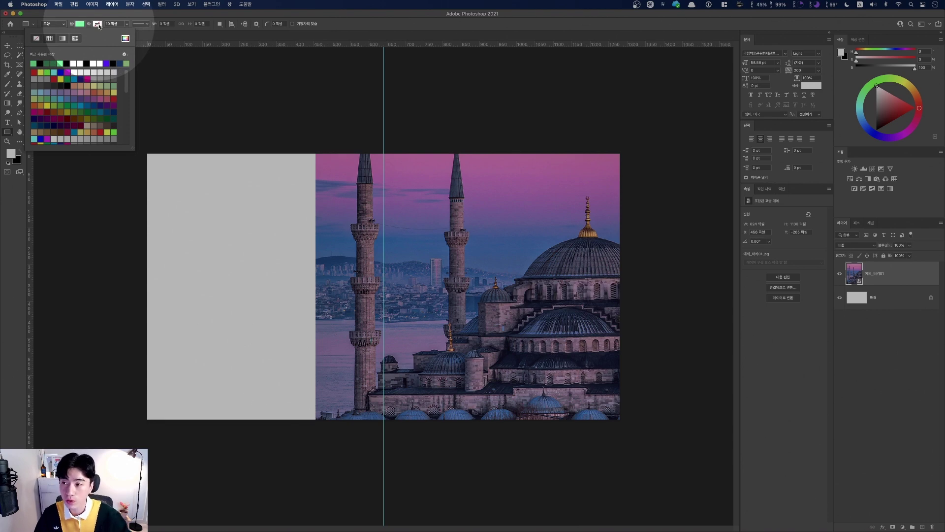
key(fn)
click(72, 28)
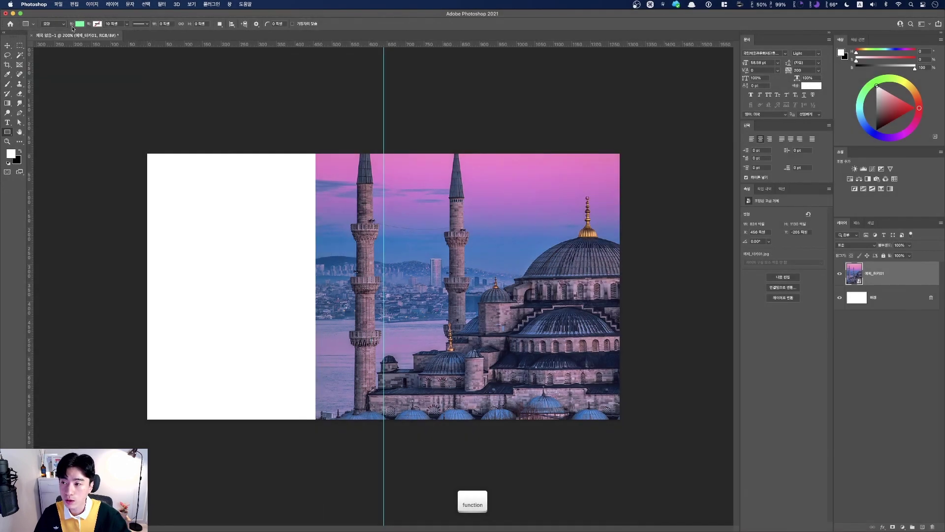
click(269, 225)
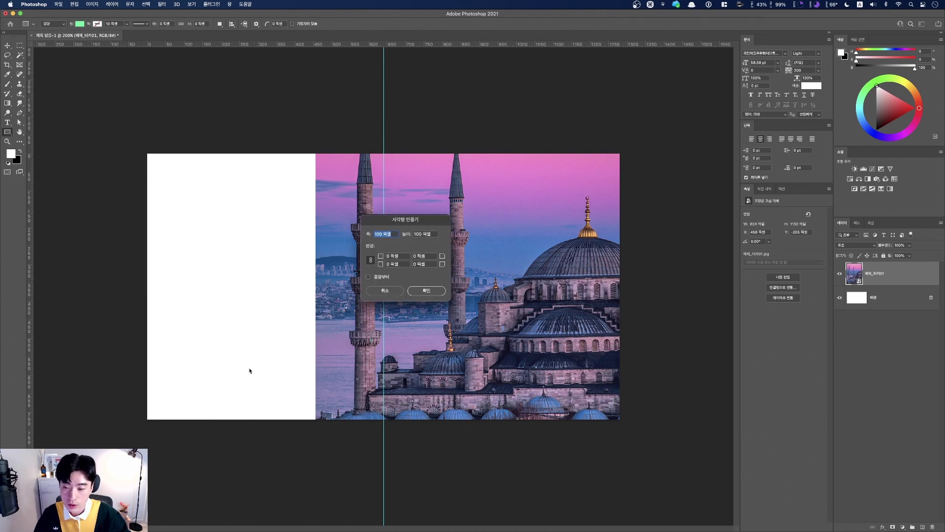
key(fn)
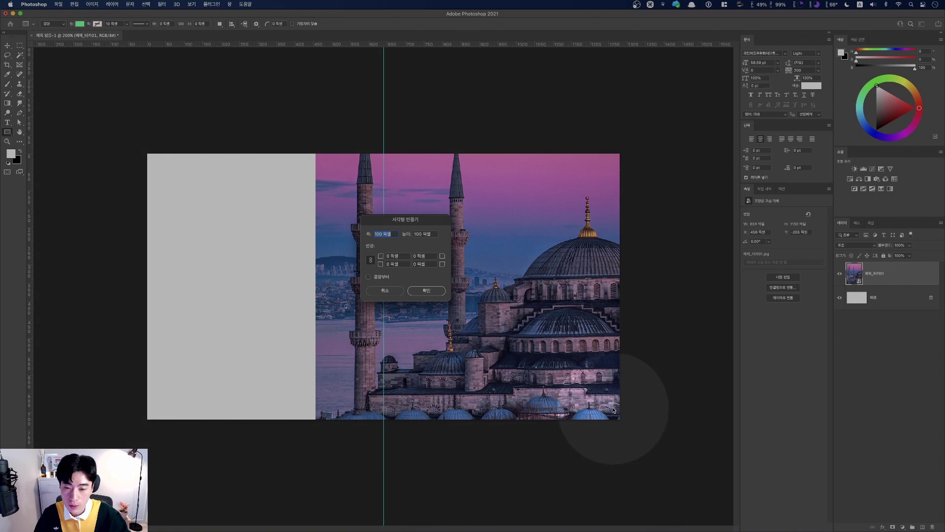
key(fn)
click(410, 233)
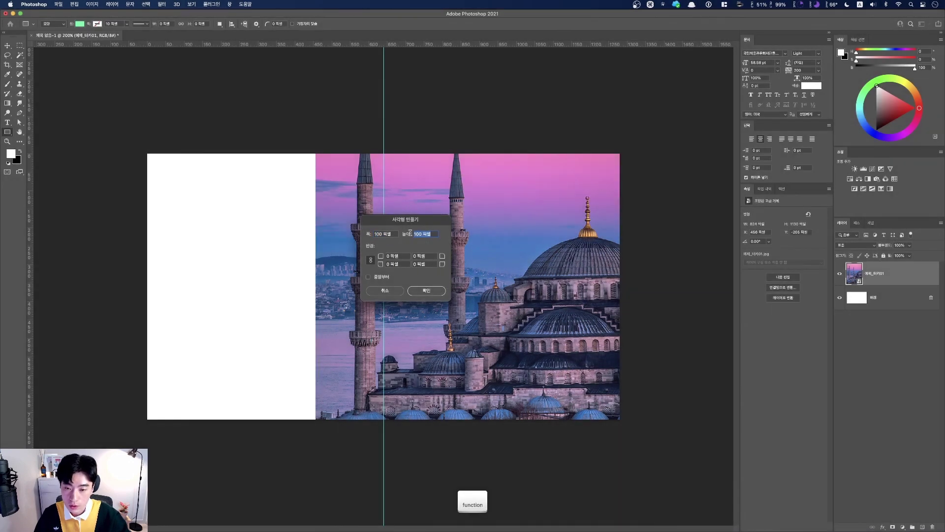
text(720)
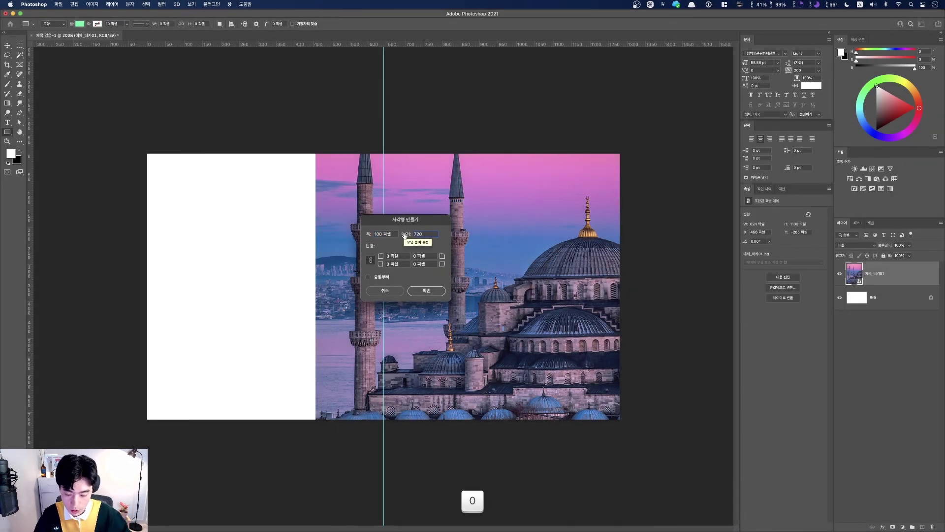
click(368, 234)
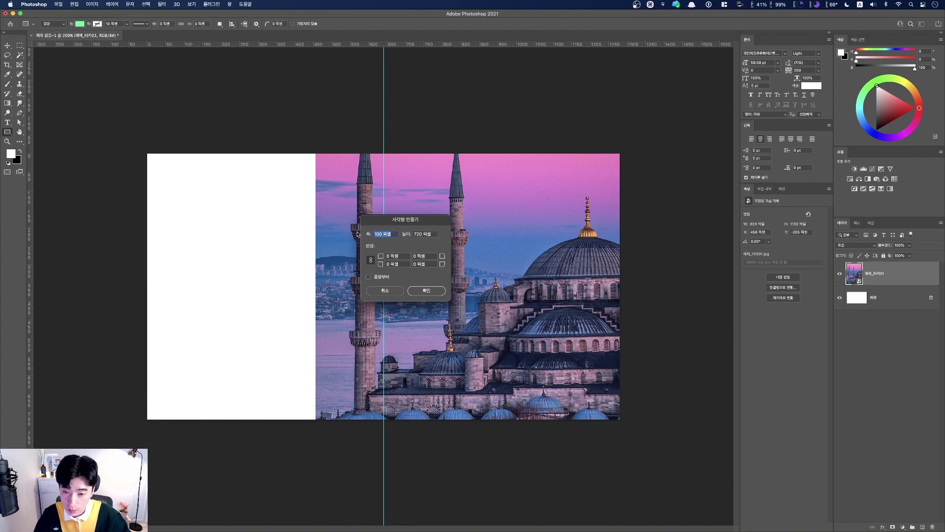
text(6)
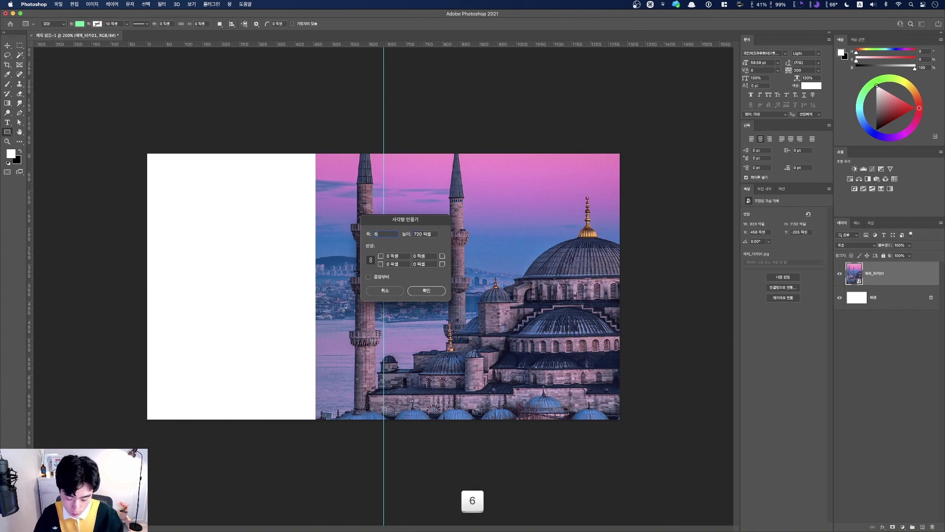
text(40)
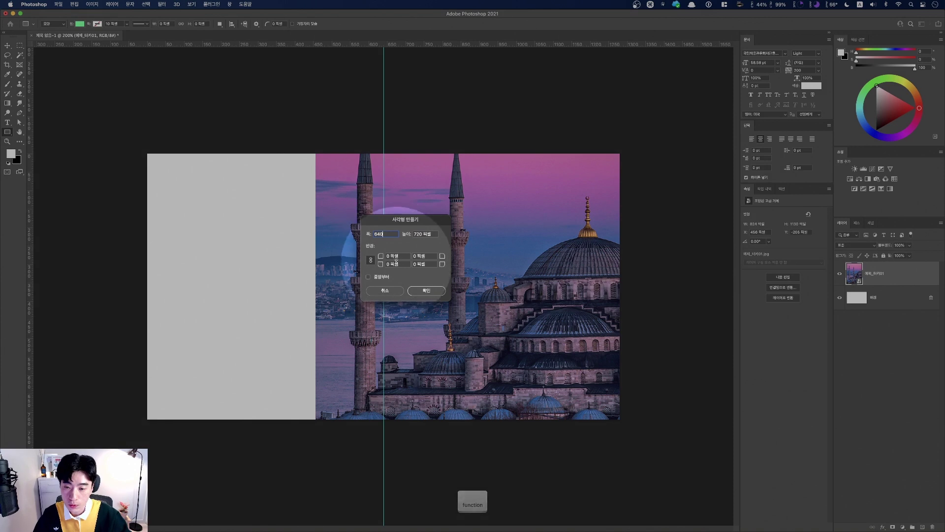
key(fn)
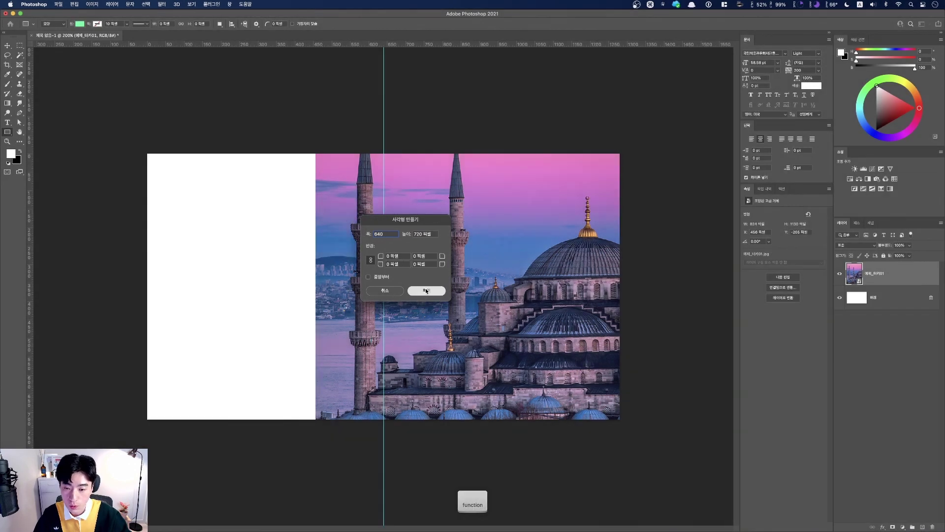
click(426, 291)
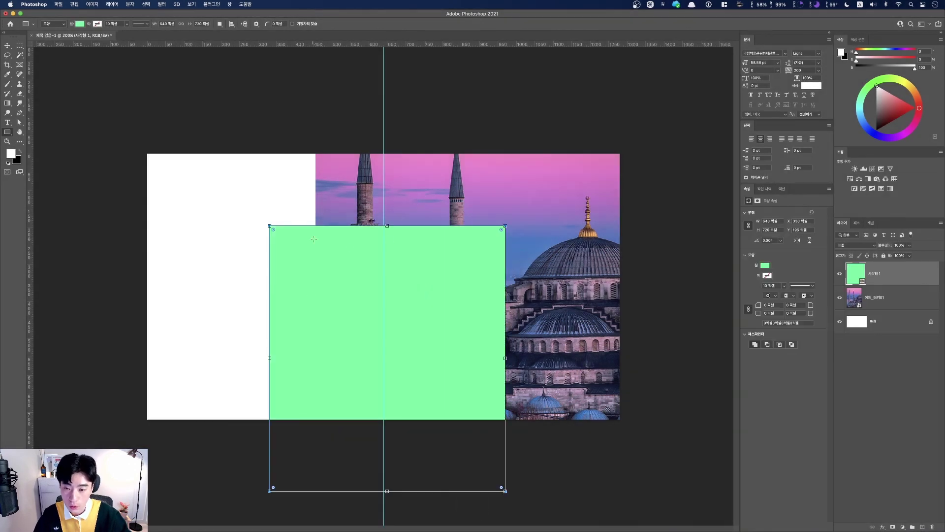
Step: Move the green rectangle onto the left half of the canvas, with its right edge on the centre guide
click(8, 45)
drag(319, 249, 214, 198)
key(alt)
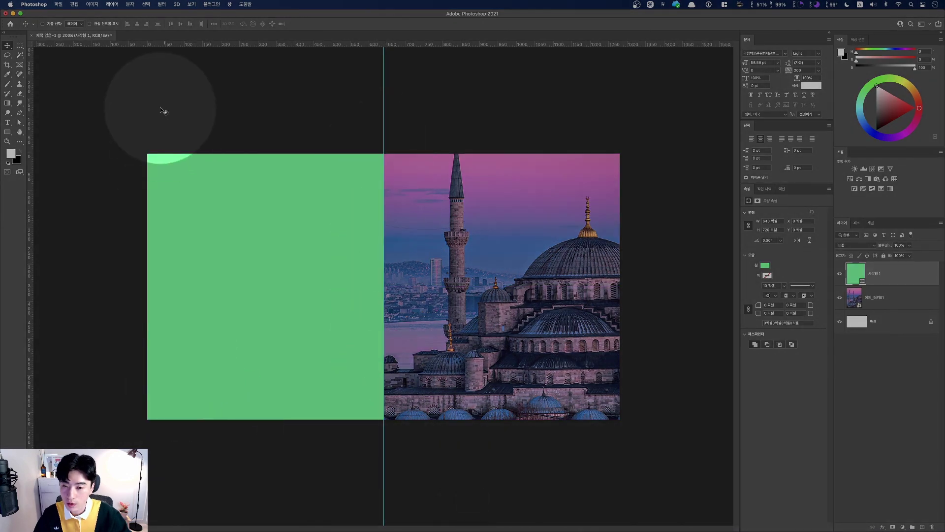
key(alt)
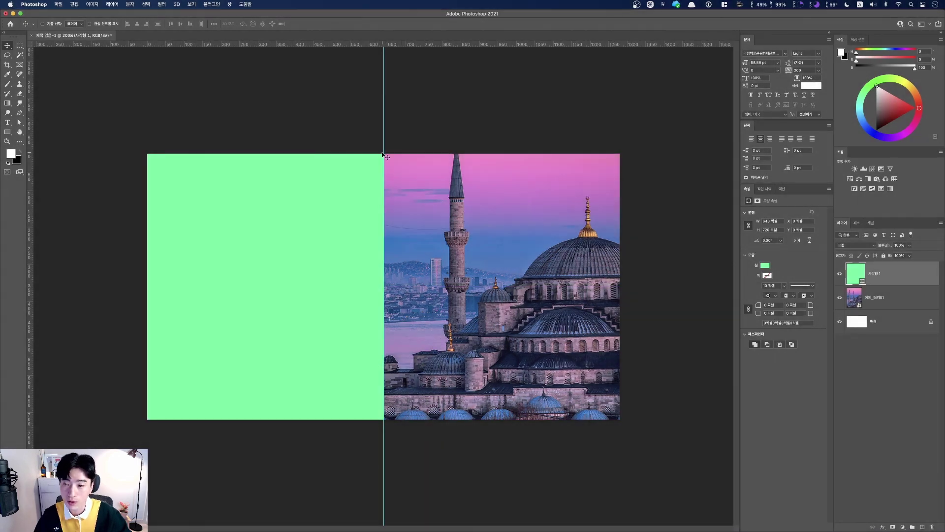
key(fn)
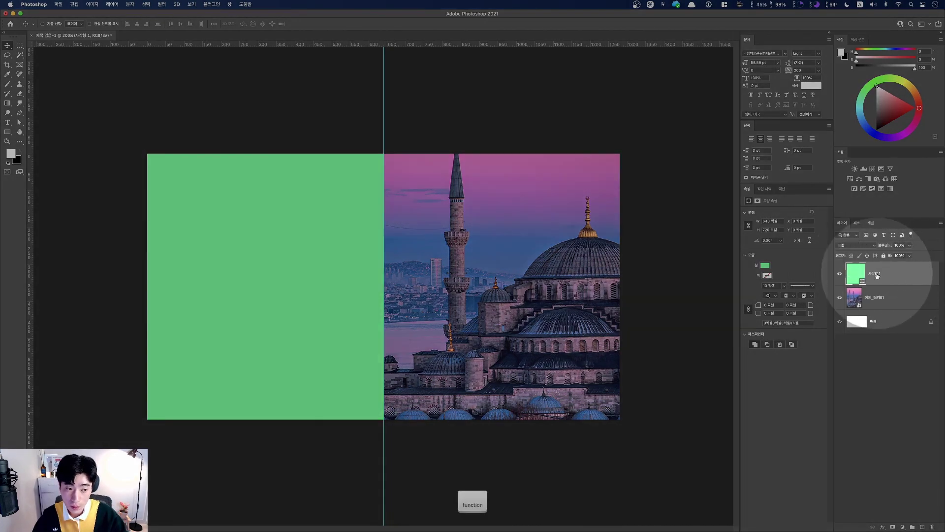
key(fn)
key(fn)
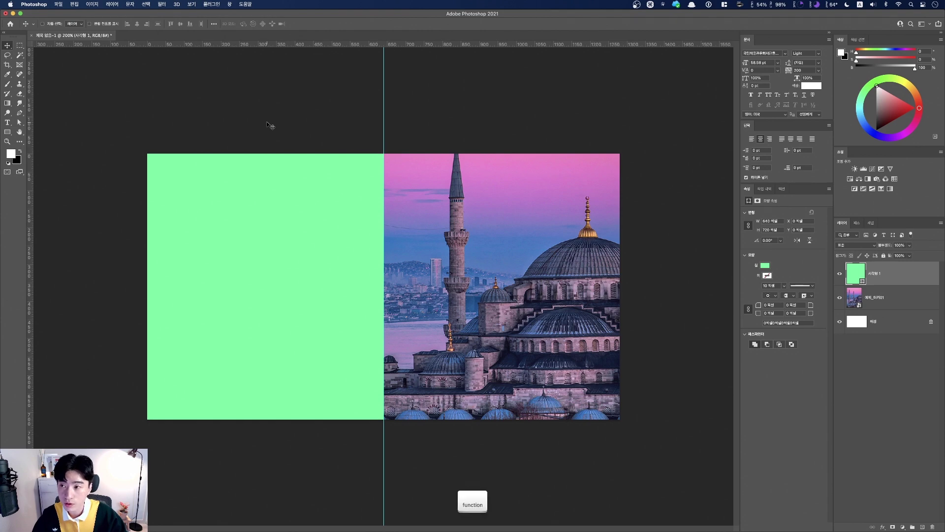
Step: Place the image 예제_터키02.jpg as an embedded object above the new green rectangle
click(58, 4)
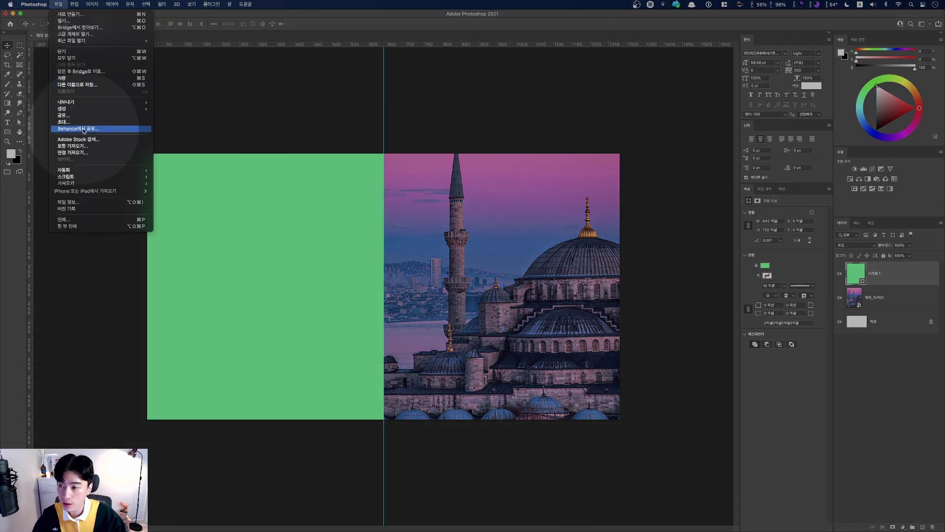
key(Escape)
key(super+o)
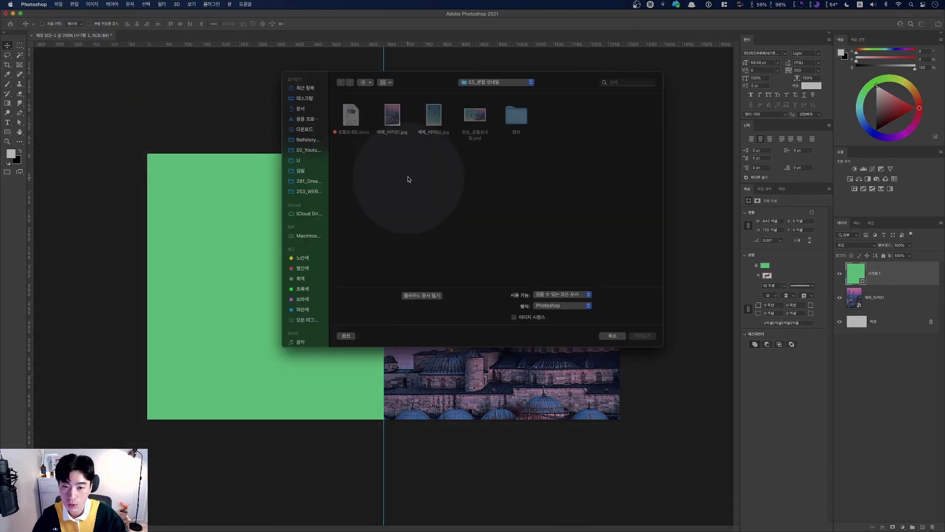
click(433, 116)
key(fn)
click(637, 335)
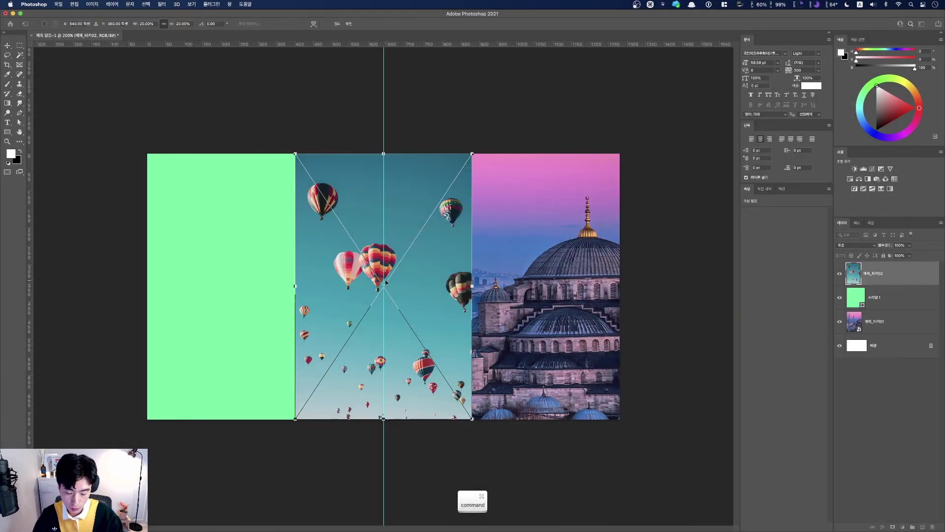
Step: Enlarge the balloon photo to about 1073 × 1611 px and position it so that it covers the left half completely
key(super+minus)
key(super+minus)
drag(353, 243, 272, 162)
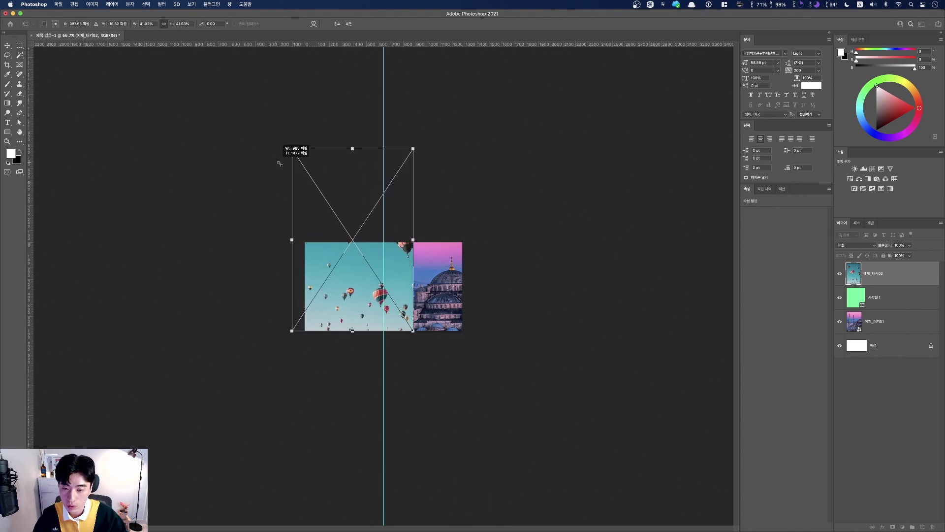
mouse_move(395, 262)
mouse_down()
mouse_move(379, 275)
mouse_move(378, 266)
mouse_up()
drag(268, 151, 258, 134)
key(super)
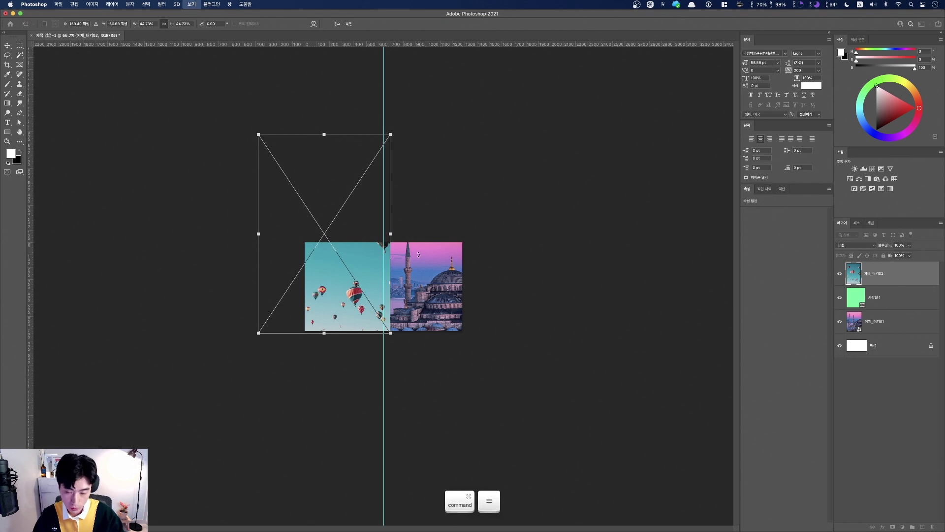
key(super+equal)
key(super+equal)
key(Return)
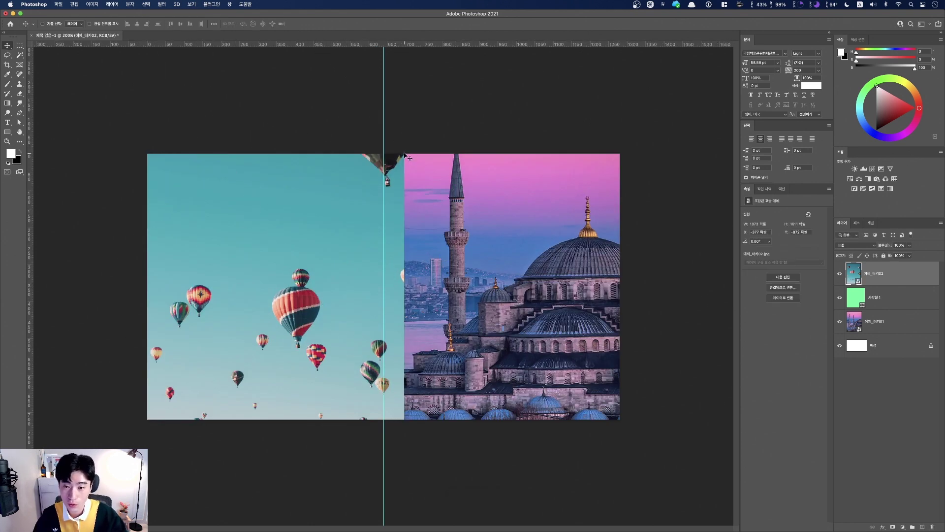
Step: Clip the balloon photo layer to the 640 × 720 px green rectangle layer with a clipping mask
key(ctrl)
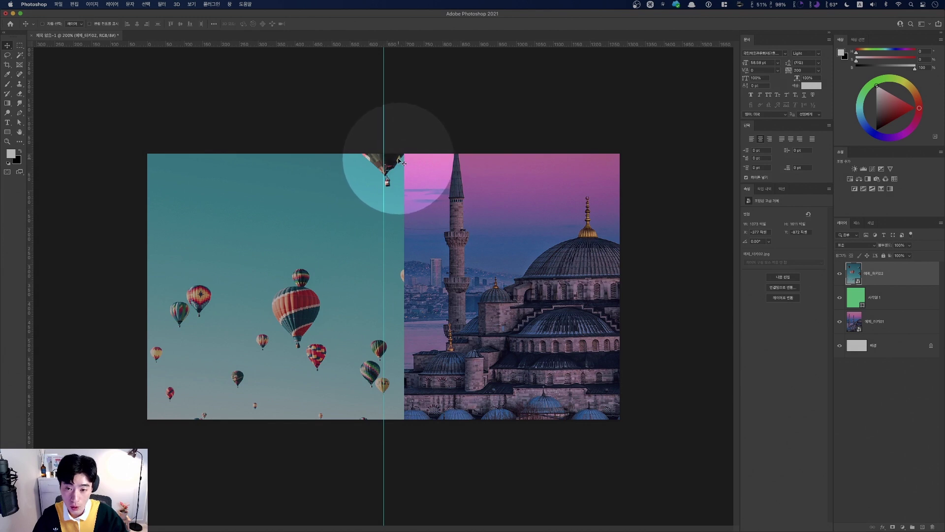
key(ctrl)
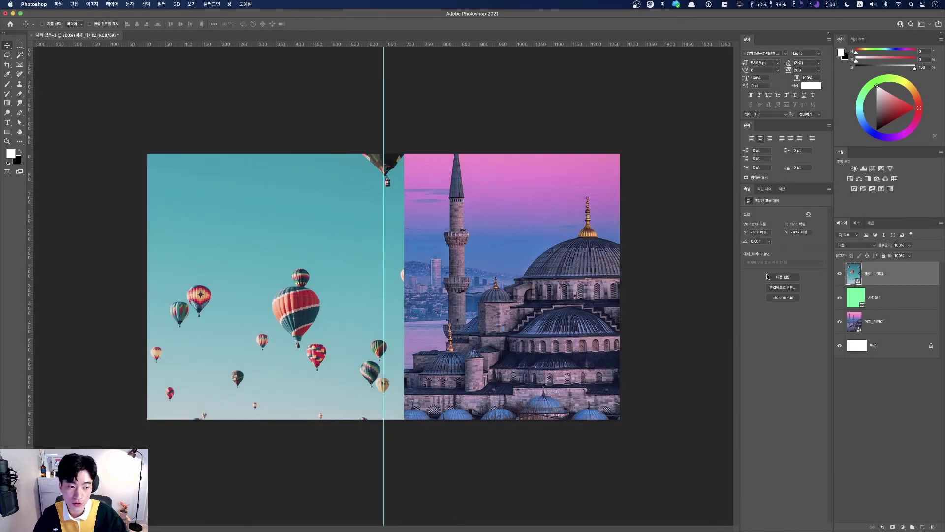
click(865, 294)
key(ctrl)
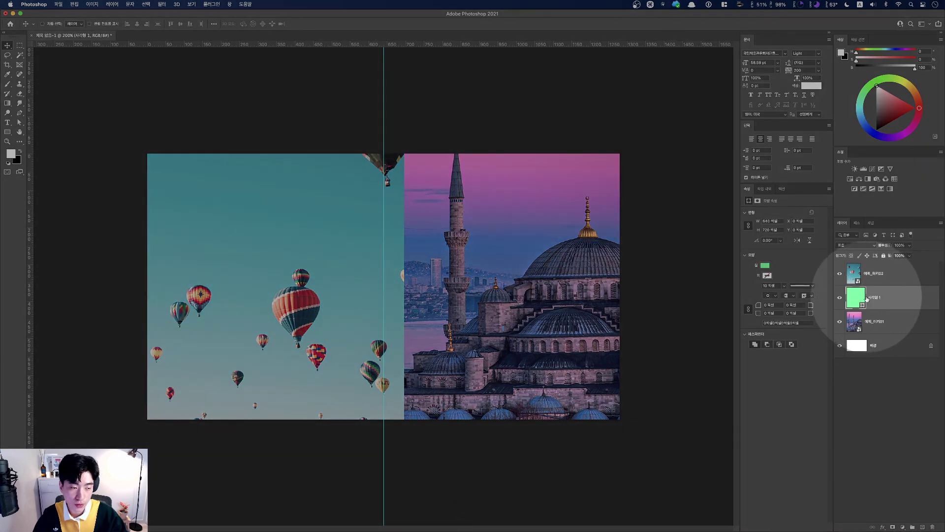
click(854, 276)
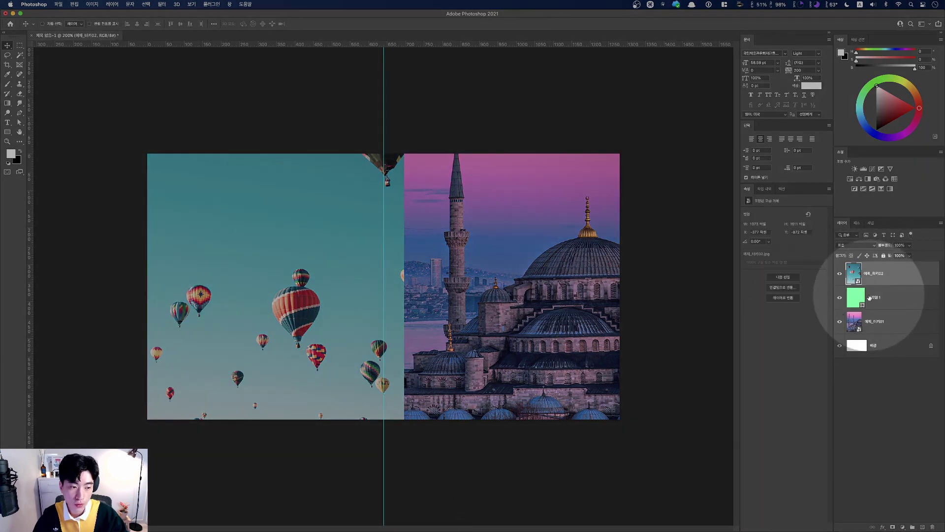
key(fn)
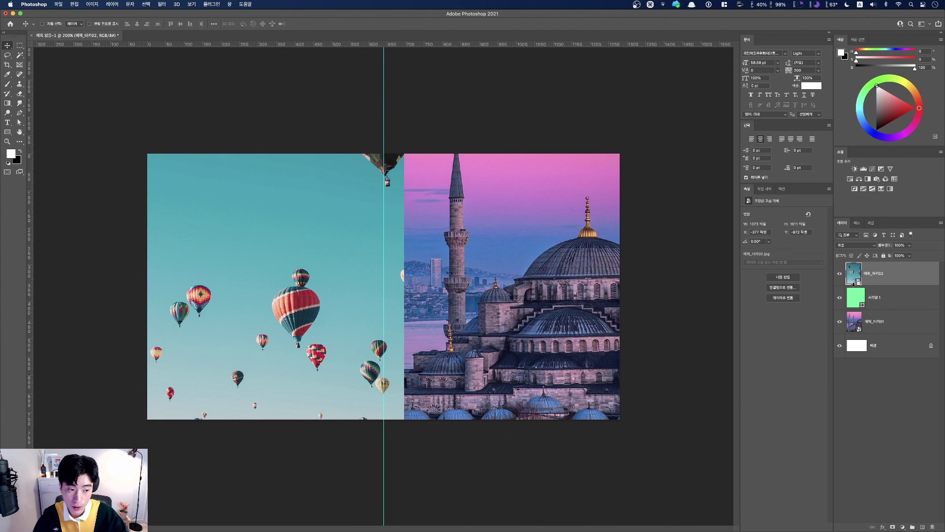
alt+click(855, 285)
key(fn)
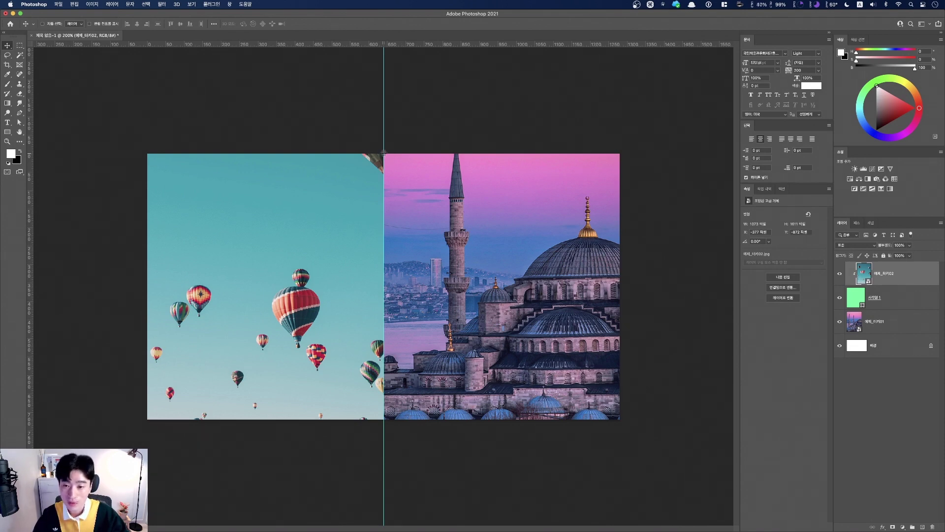
Step: Try moving the clipped balloon photo within the green rectangle, and undo the move
key(fn)
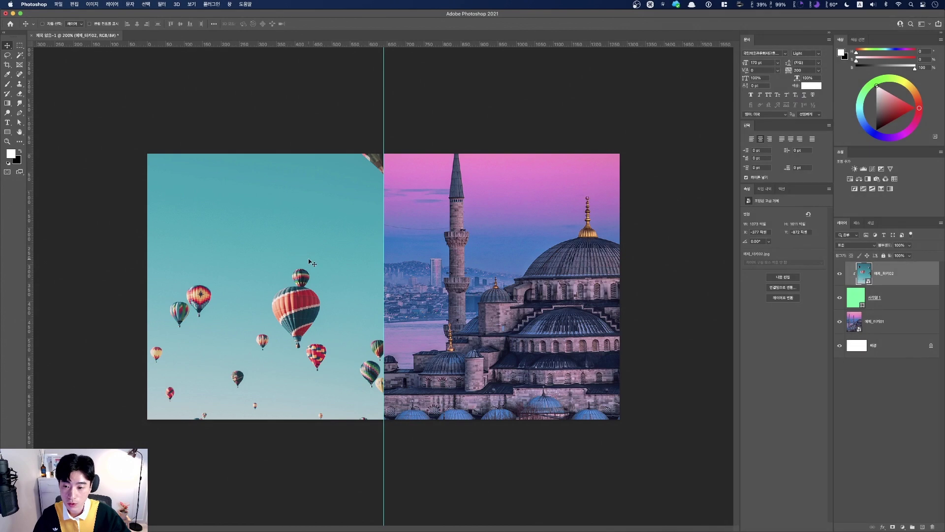
drag(303, 260, 329, 316)
key(super)
key(super+z)
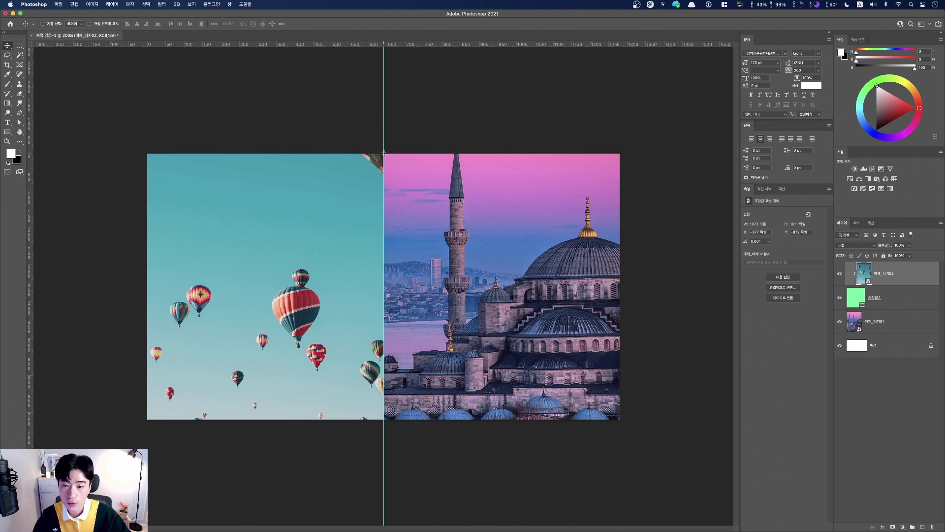
key(fn)
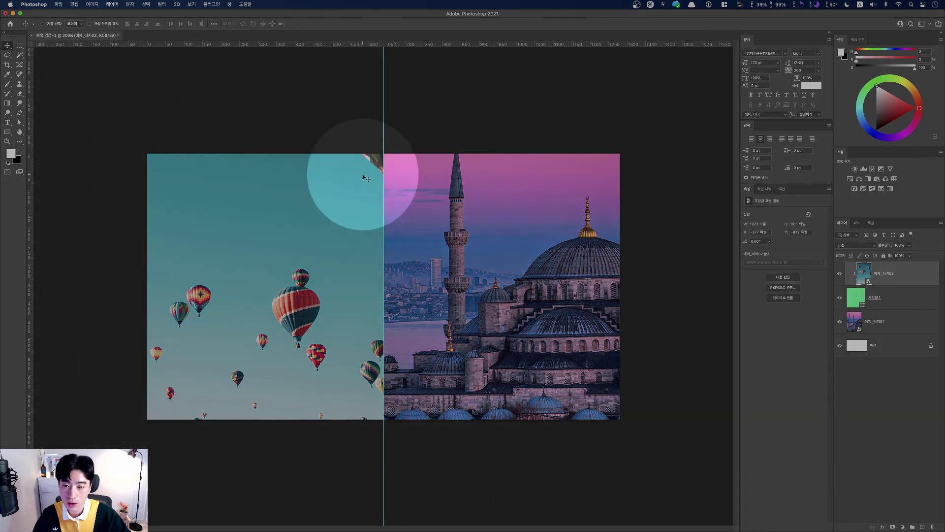
key(fn)
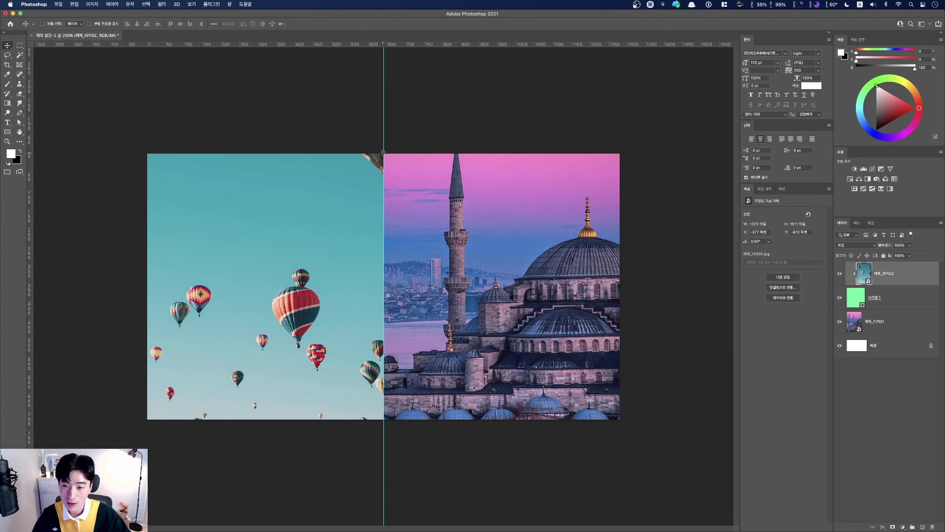
Step: Add the white title text 터키 above the photos and move it across the centre guide in the upper half of the canvas
key(fn)
key(t)
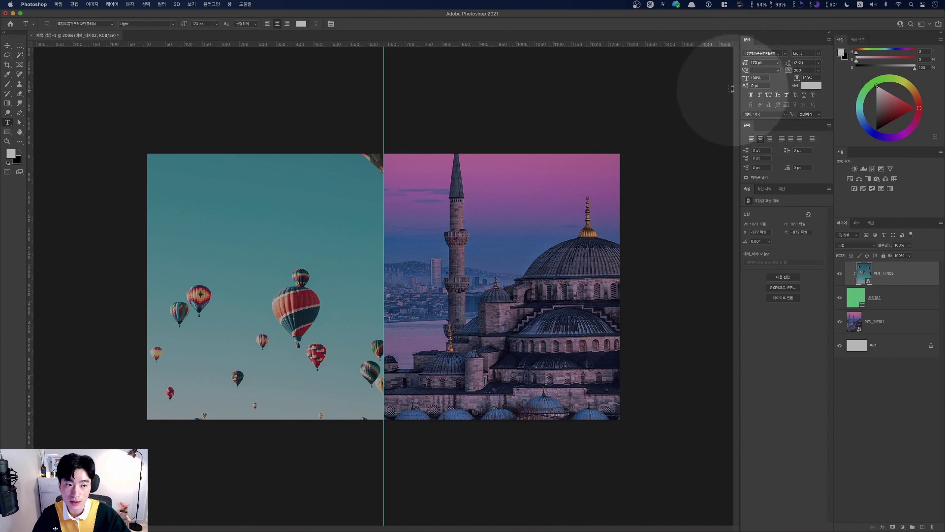
key(fn)
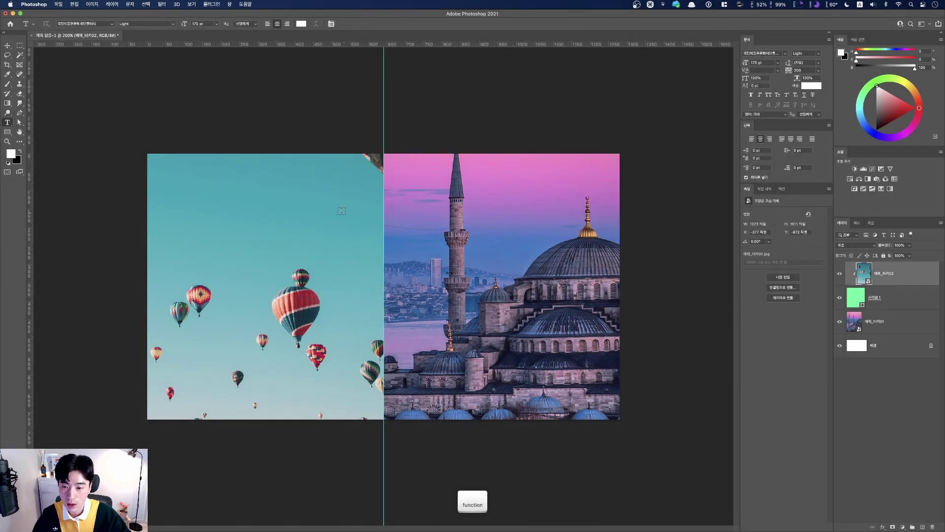
click(345, 212)
text(d)
key(BackSpace)
text(ㅇ터키)
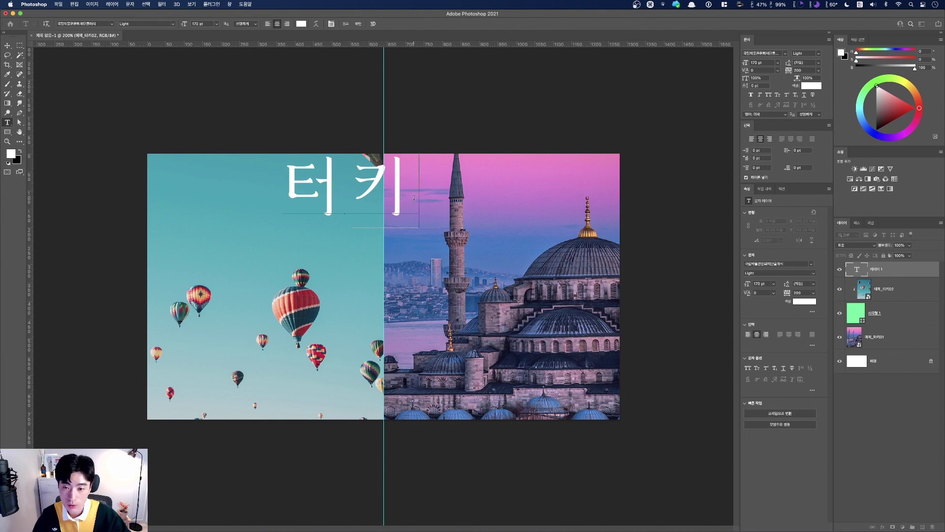
key(super+Return)
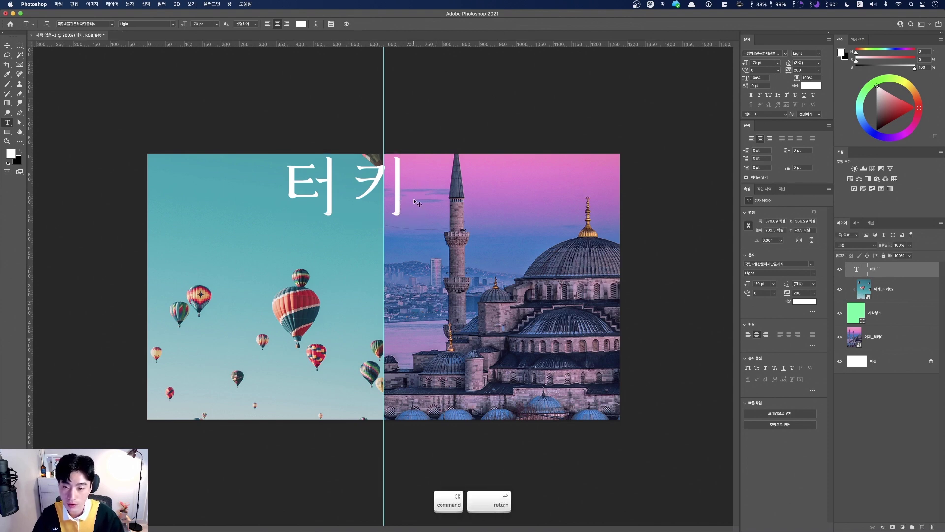
key(v)
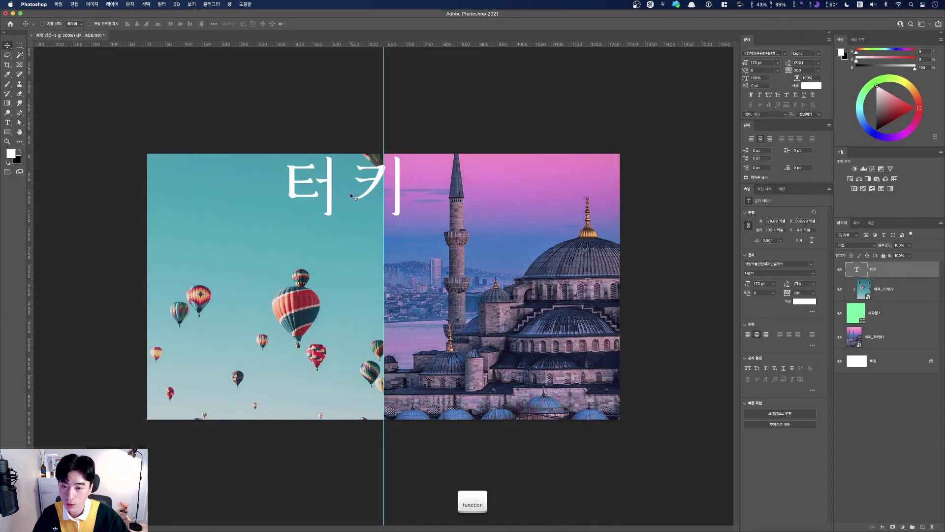
drag(350, 193, 368, 239)
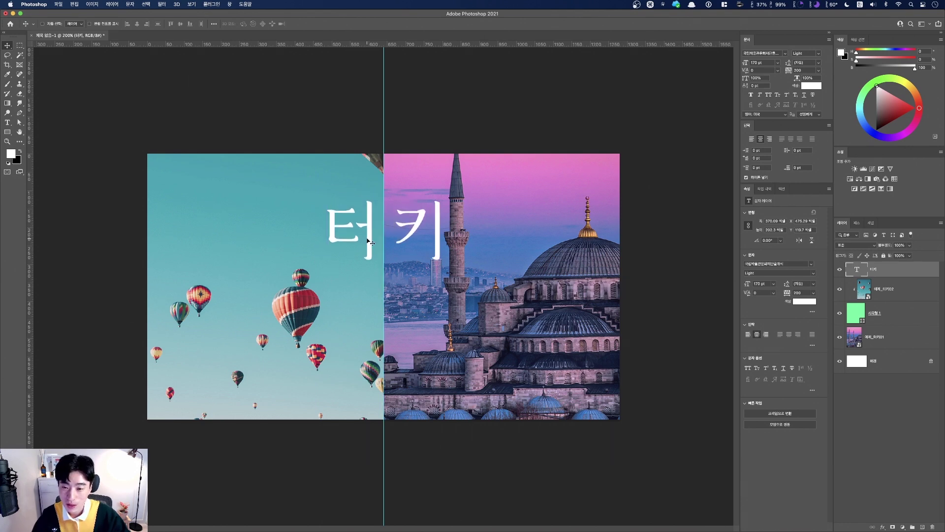
Step: Switch to Preview to examine the title styling in the finished example 완성_분할썸네일.png, and return to Photoshop
key(ctrl+Right)
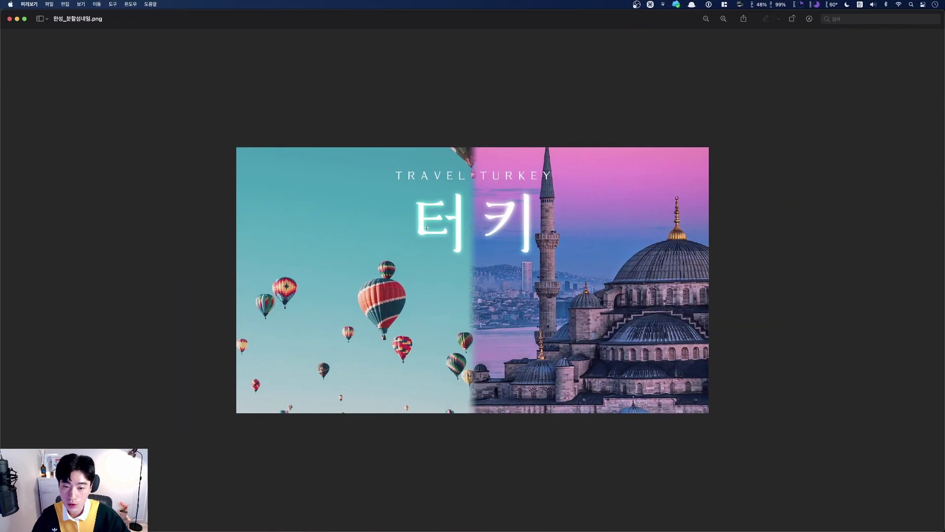
key(fn)
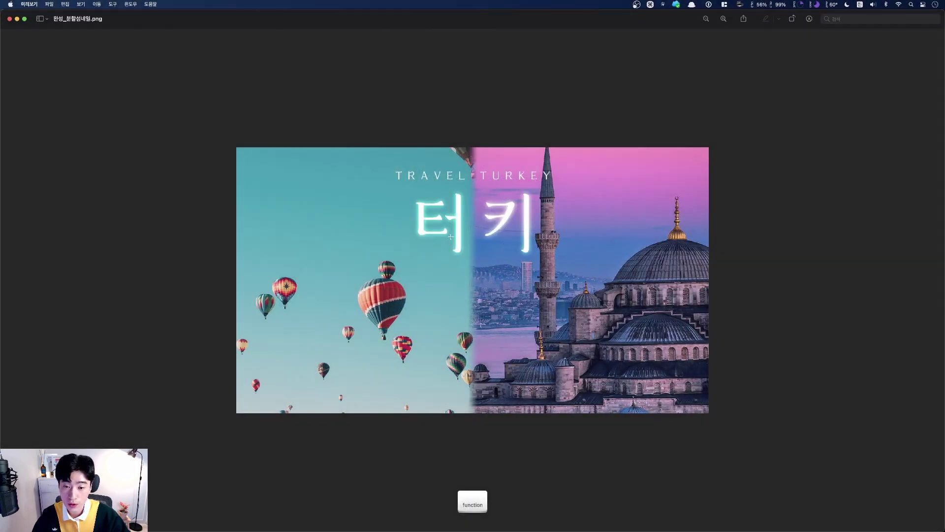
key(ctrl+Left)
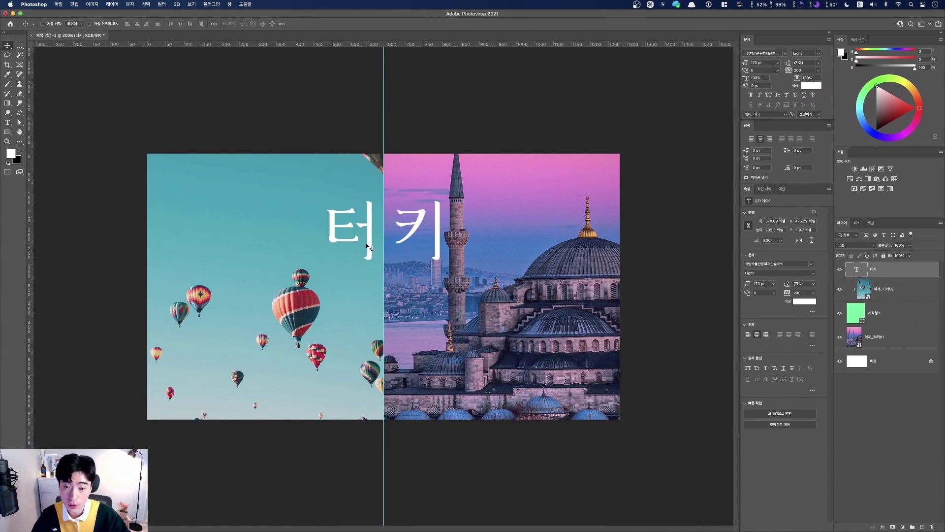
key(fn)
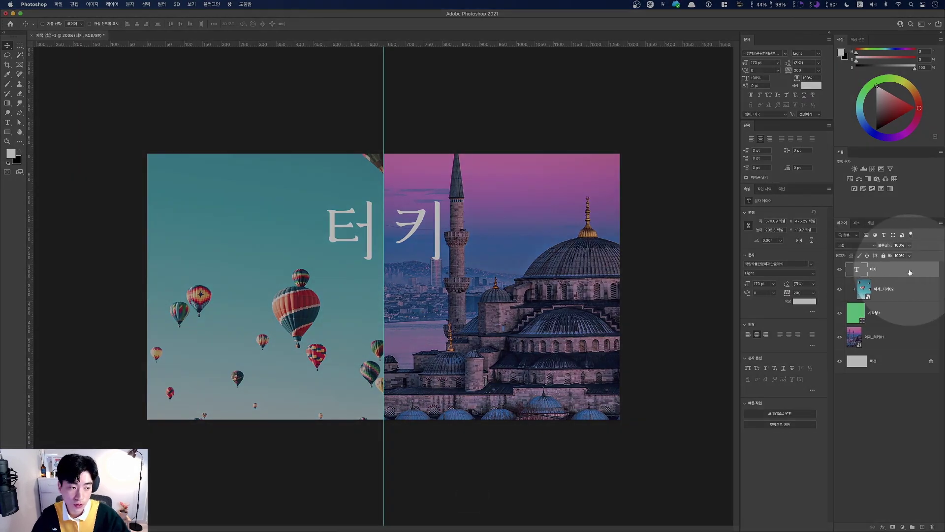
Step: Open the layer style settings of the 터키 text layer and enable the Outer Glow (외부 광선) effect
key(fn)
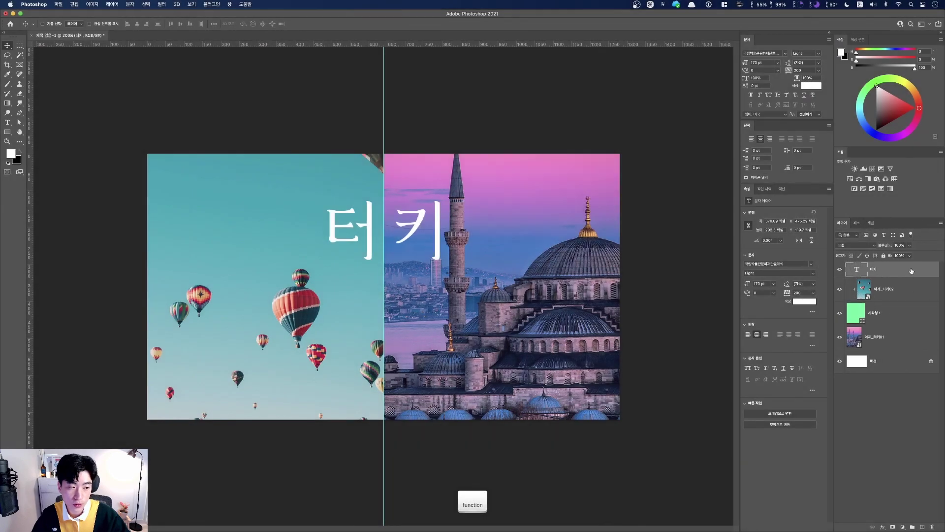
double_click(911, 270)
drag(583, 165, 611, 151)
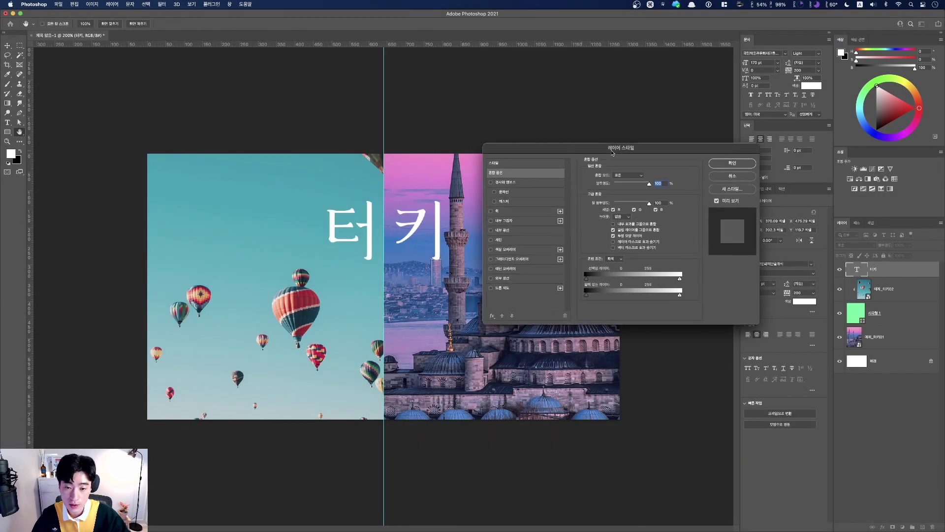
key(fn)
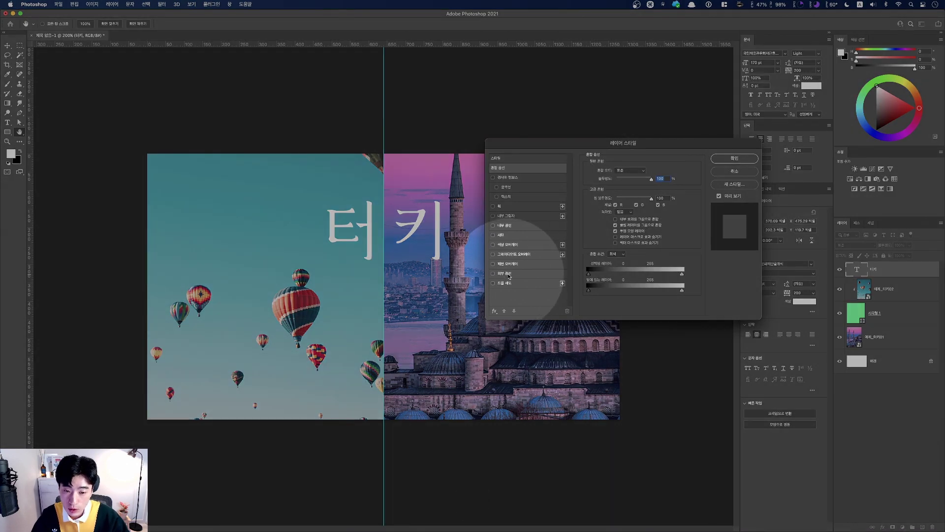
key(fn)
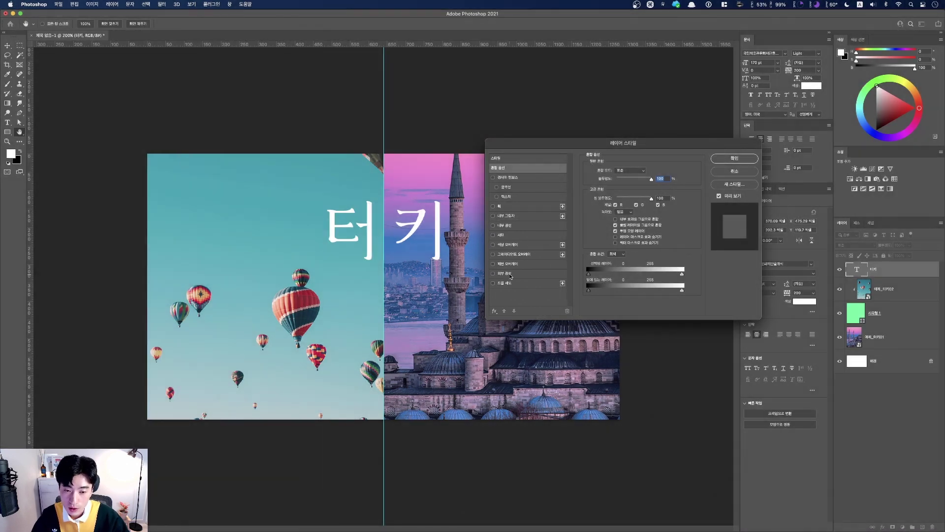
click(504, 273)
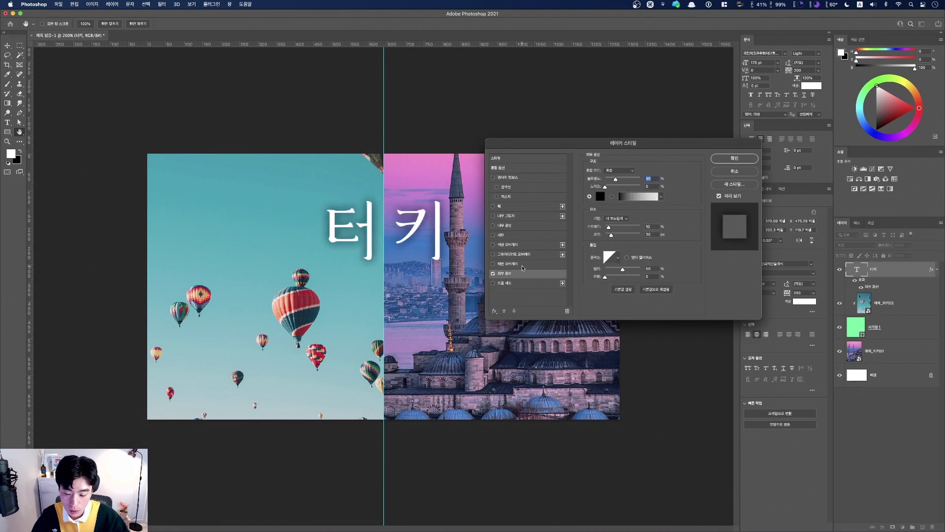
Step: Set the title's outer glow to the Overlay (오버레이) blend mode with 75% opacity
key(fn)
click(613, 171)
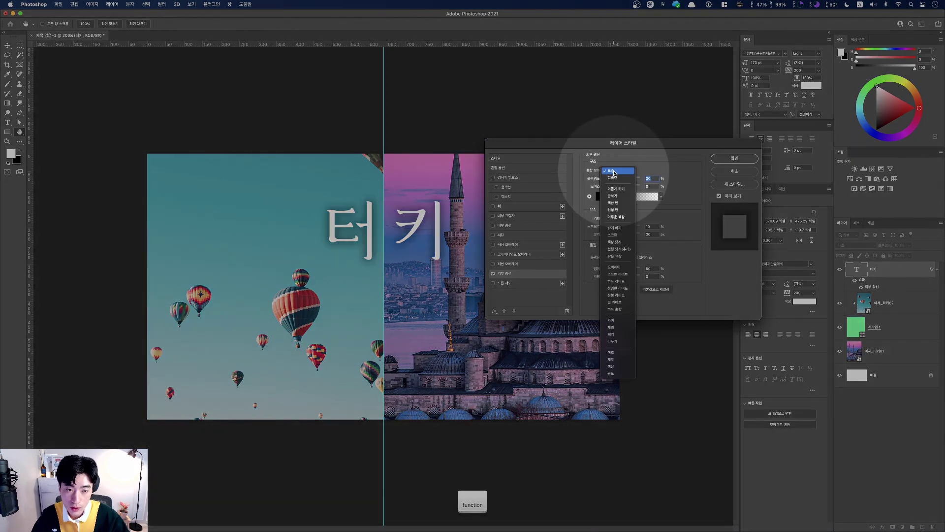
click(623, 266)
key(fn)
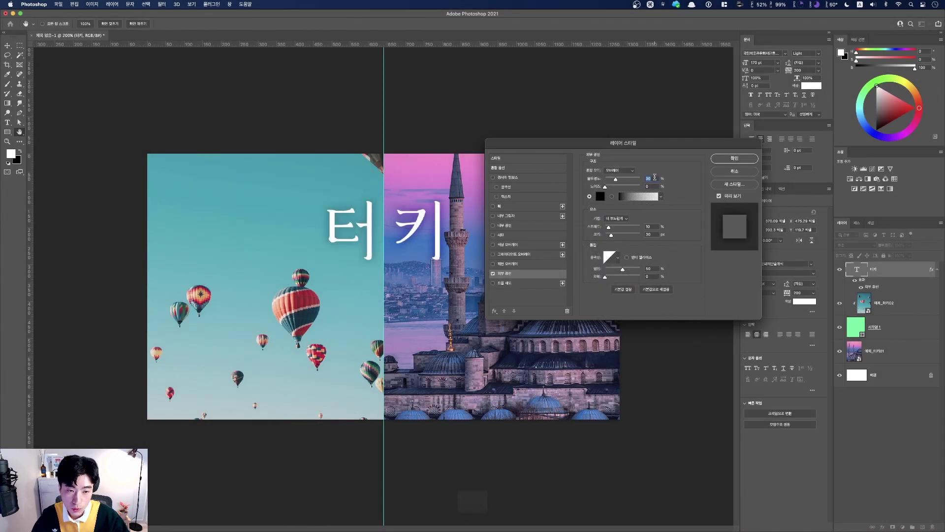
click(632, 179)
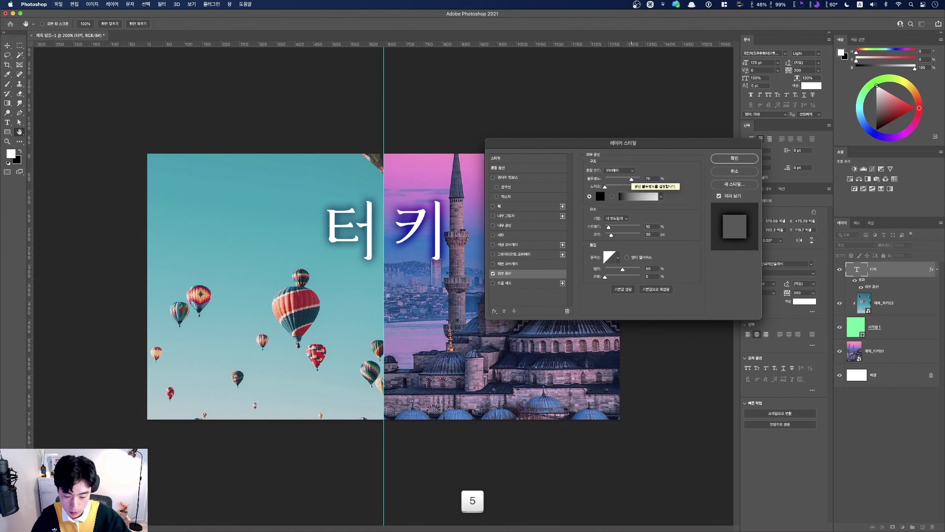
Step: Set the outer glow colour of the title to pale yellow fffbd2
click(601, 197)
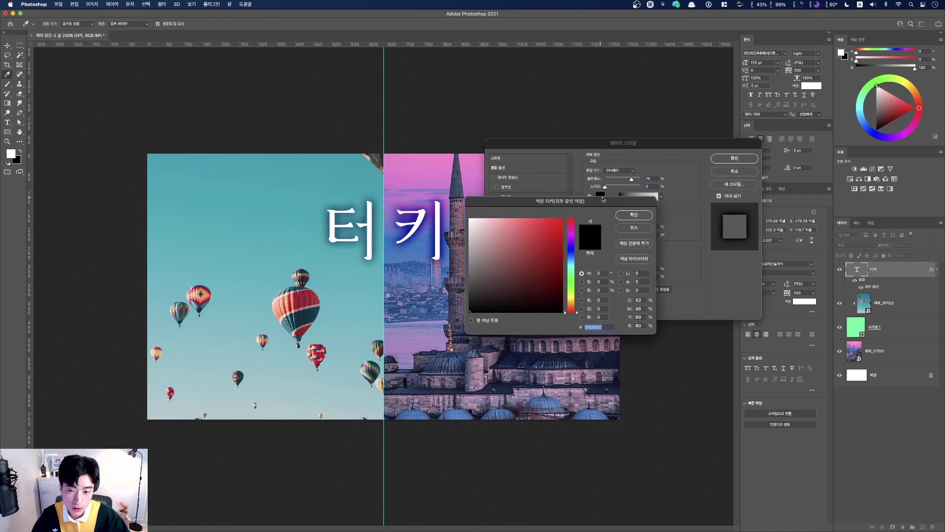
text(fffbd)
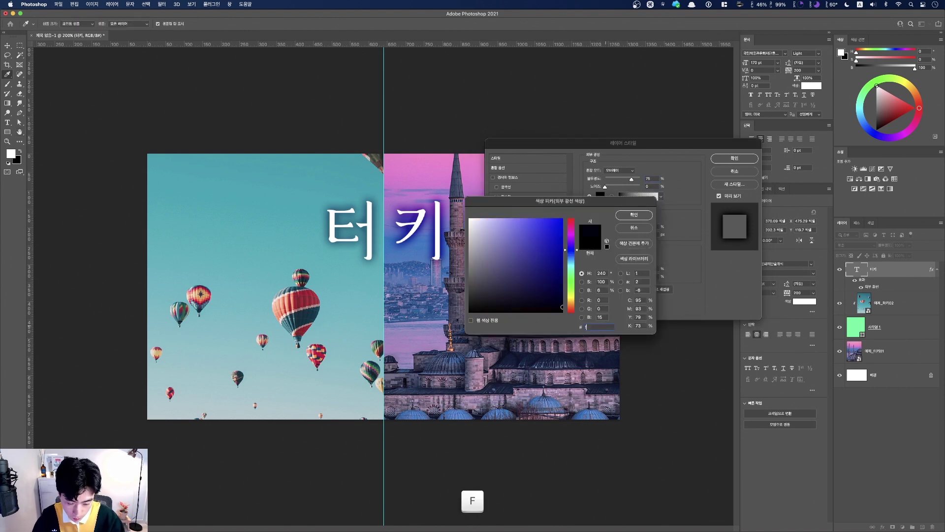
text(2)
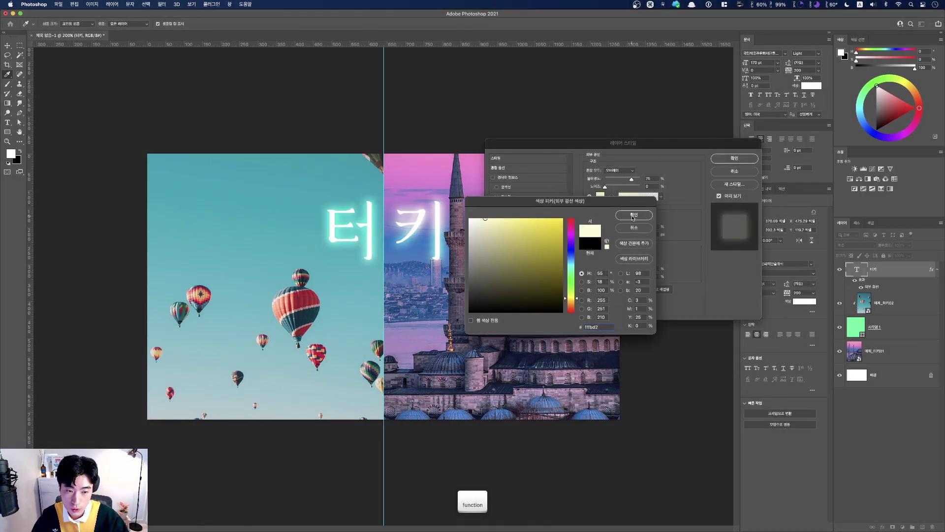
click(623, 218)
key(fn)
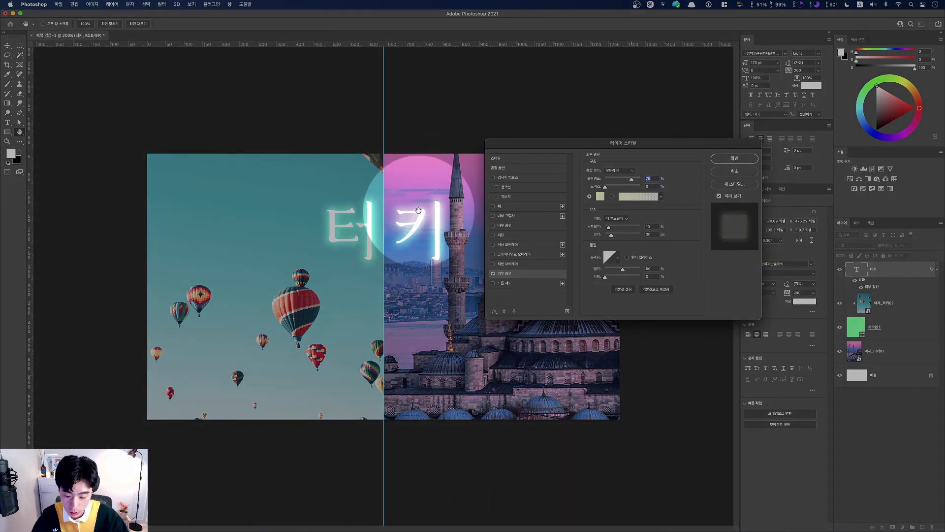
Step: Set the outer glow's spread to 0% and size to 15 px, and apply the layer style to the title
key(fn)
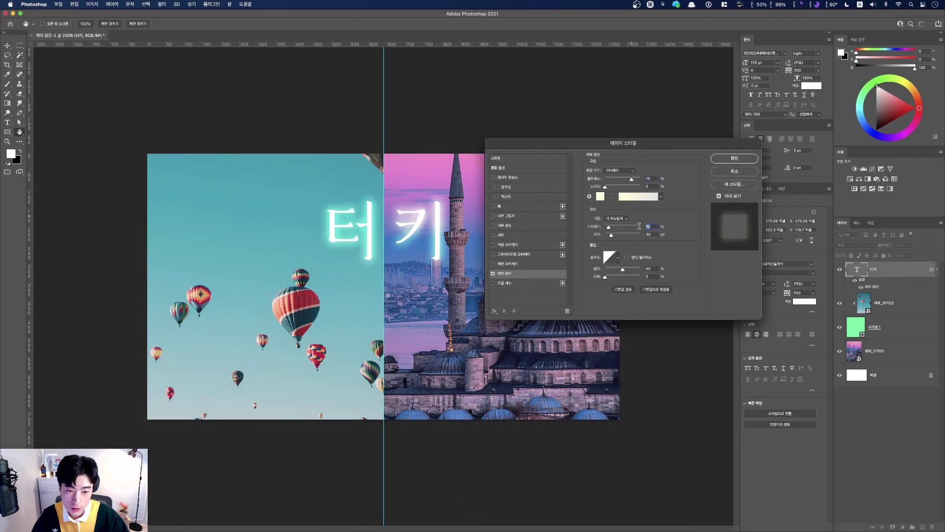
text(0)
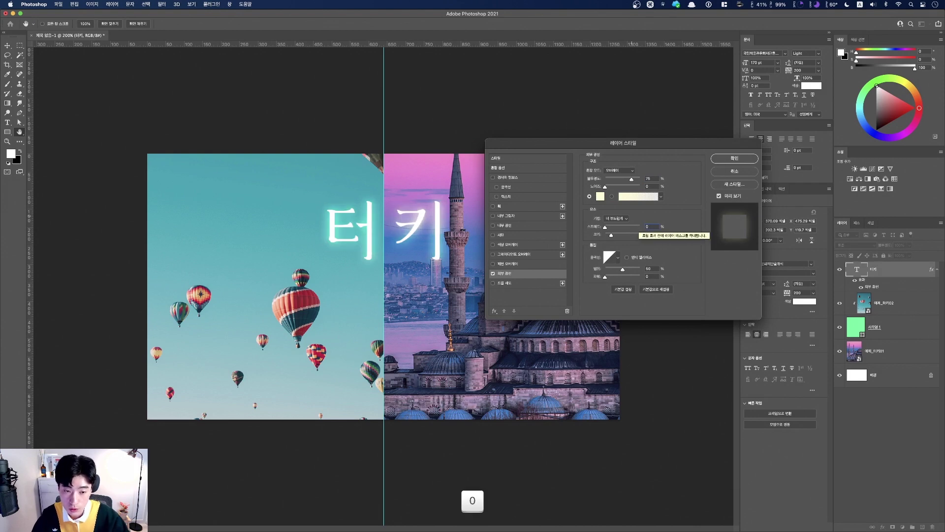
key(fn)
key(fn)
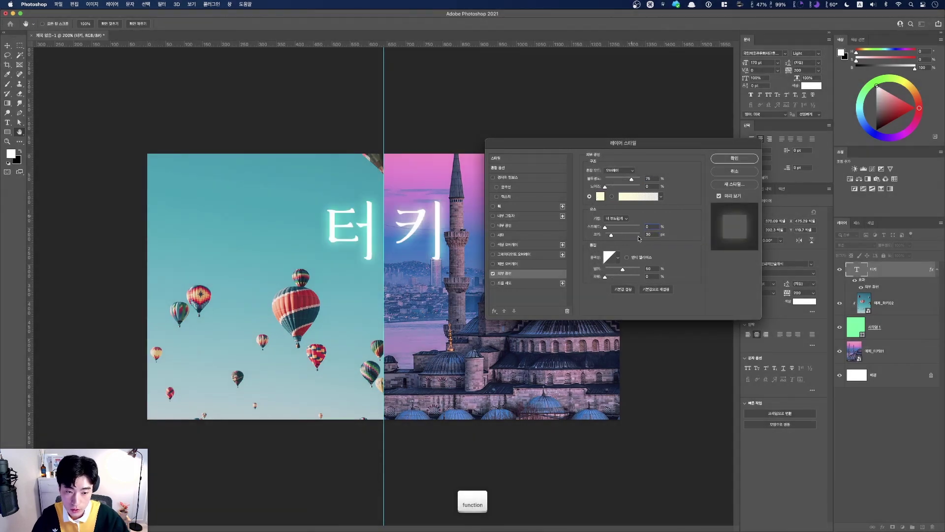
double_click(647, 234)
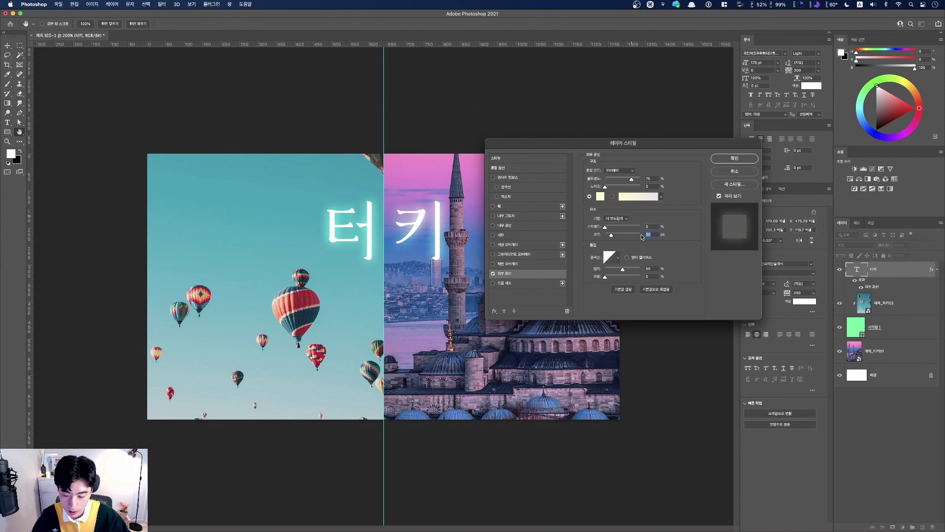
text(15)
key(Tab)
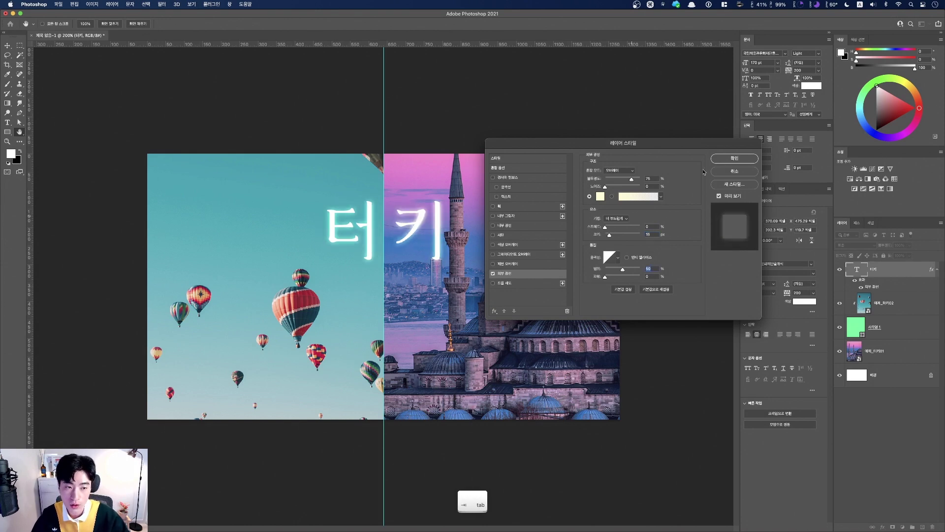
click(734, 158)
key(fn)
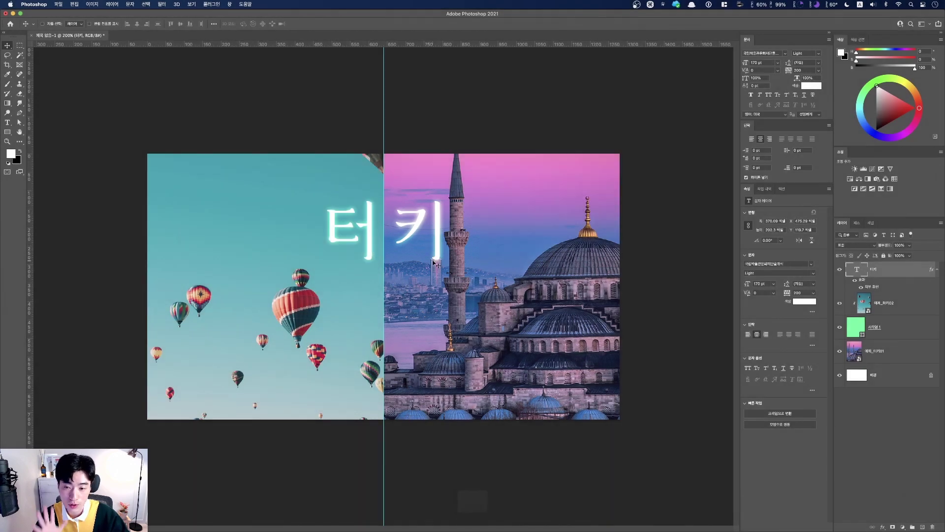
Step: Add the text TRAVEL TURKEY as a separate text layer above the 터키 title layer
key(fn)
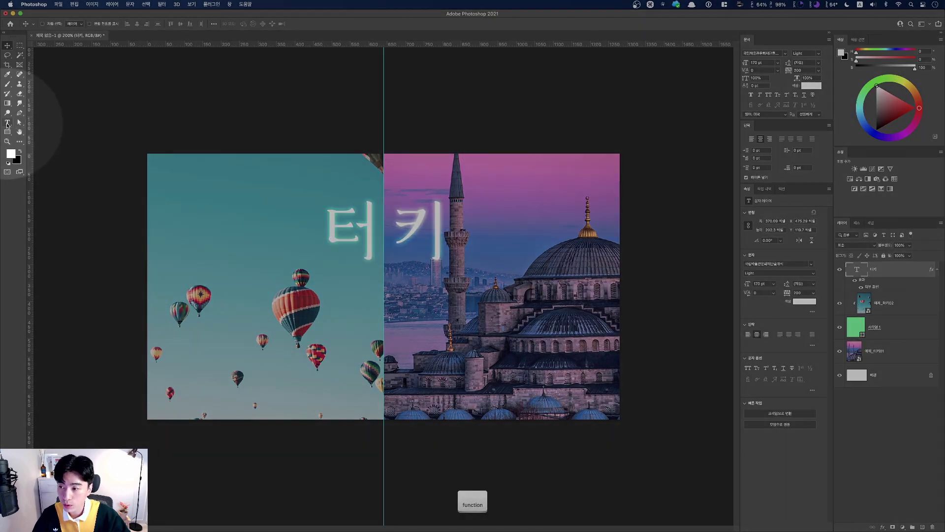
click(7, 123)
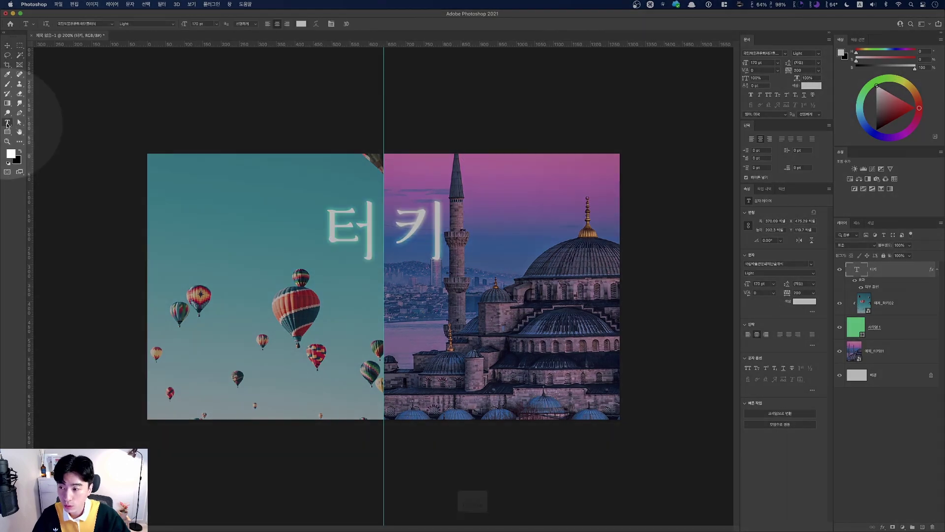
key(fn)
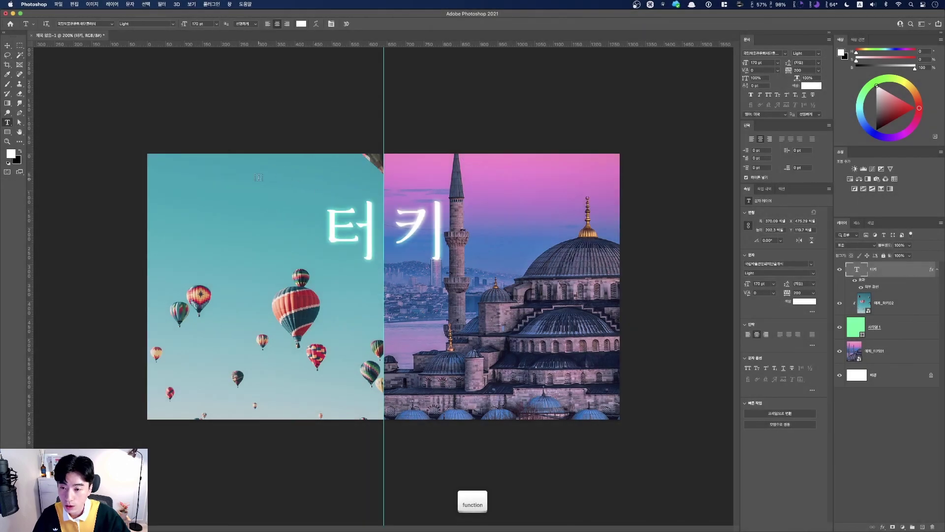
click(245, 211)
key(BackSpace)
key(shift)
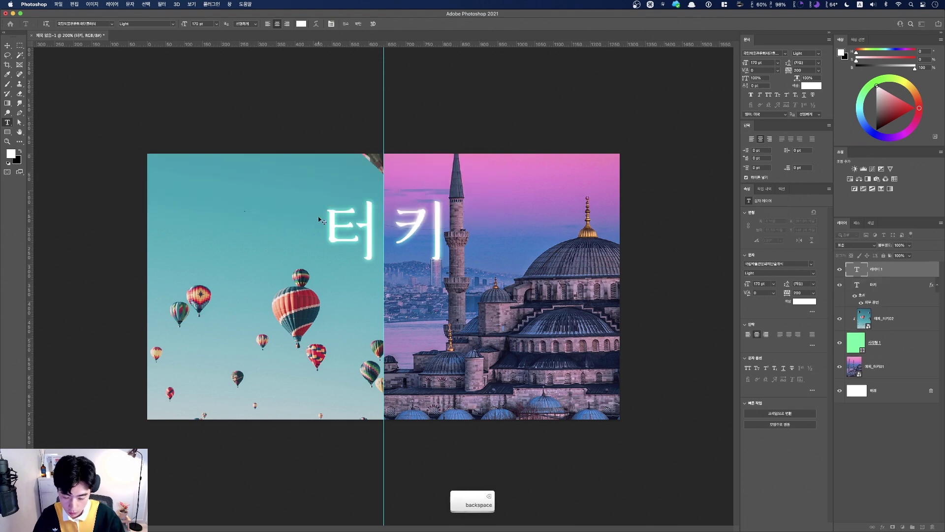
text(TRAVEL)
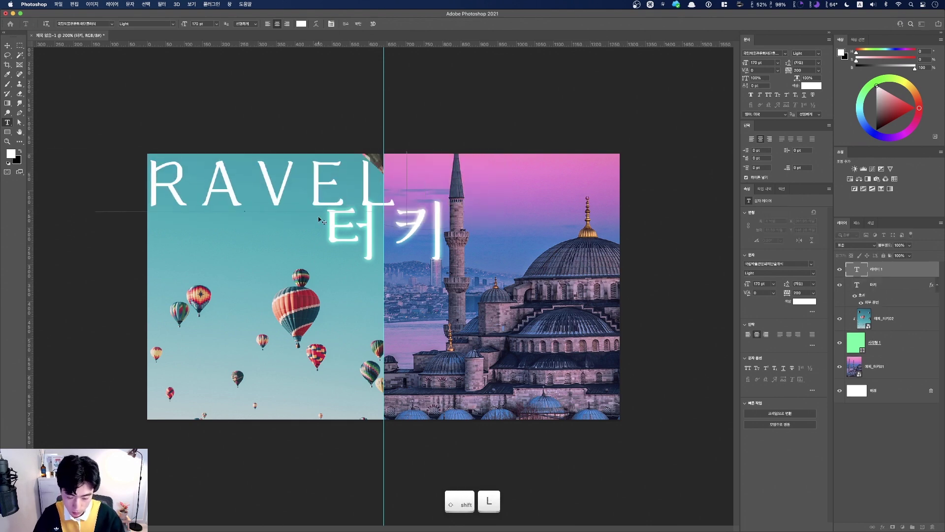
text( TURKEY)
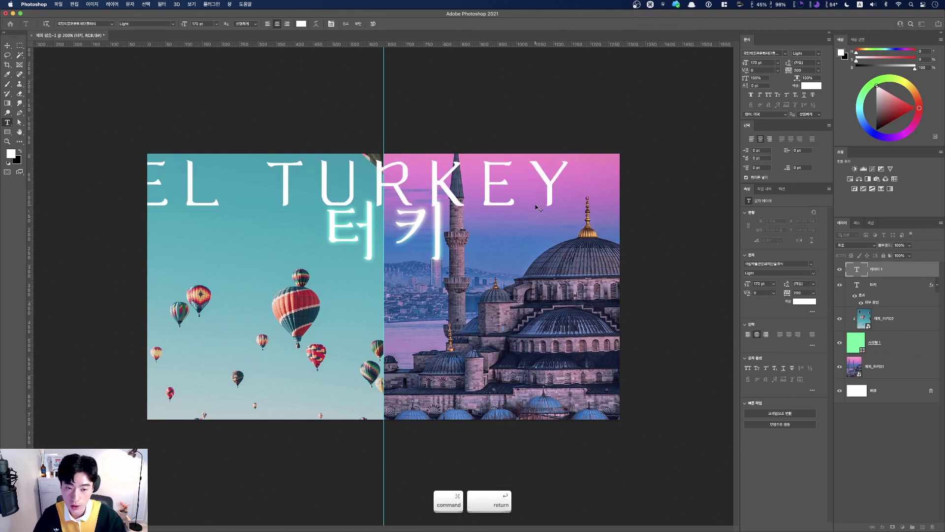
key(super+Return)
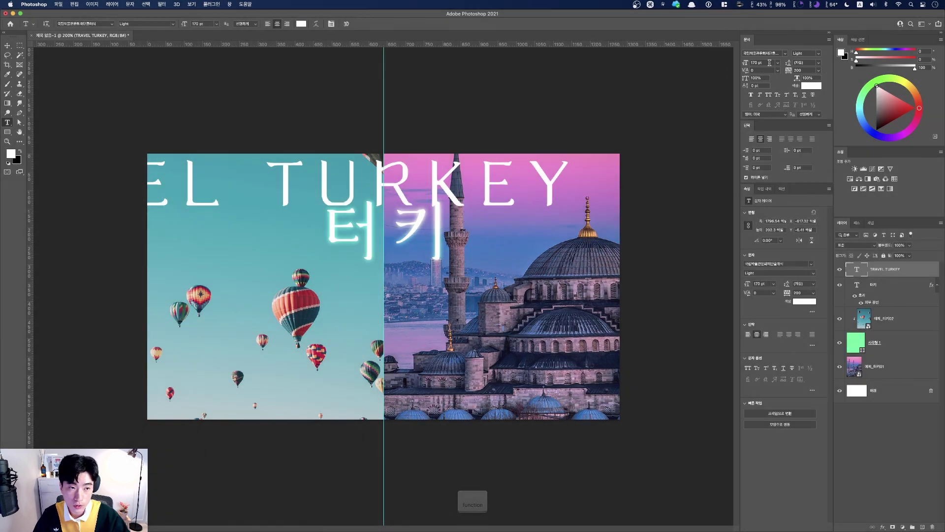
Step: Set the TRAVEL TURKEY subtitle's font size to 30 pt and its letter tracking to 500
click(754, 63)
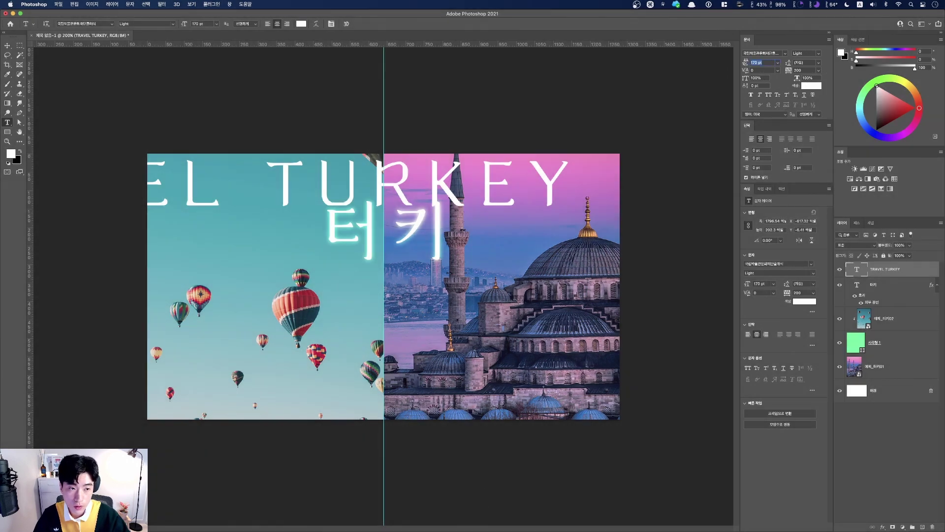
text(30)
key(Return)
click(787, 70)
text(50)
key(Return)
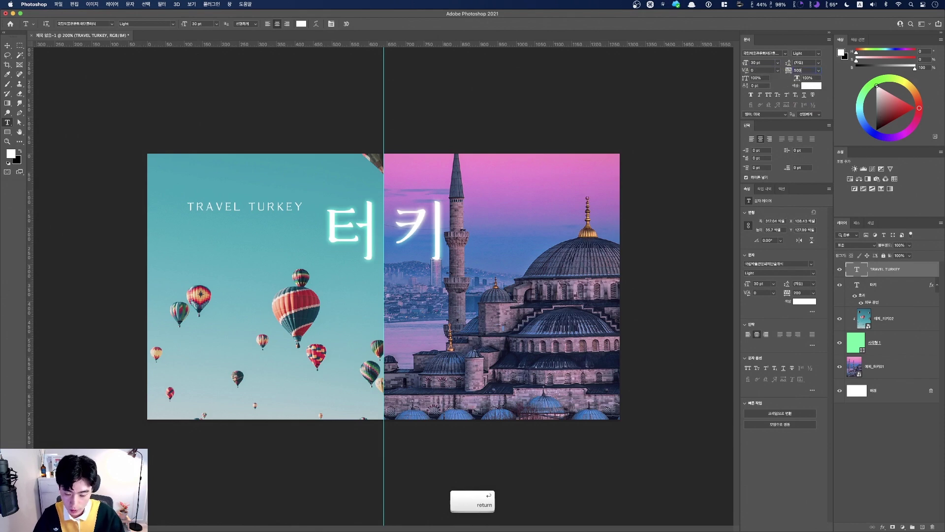
key(fn)
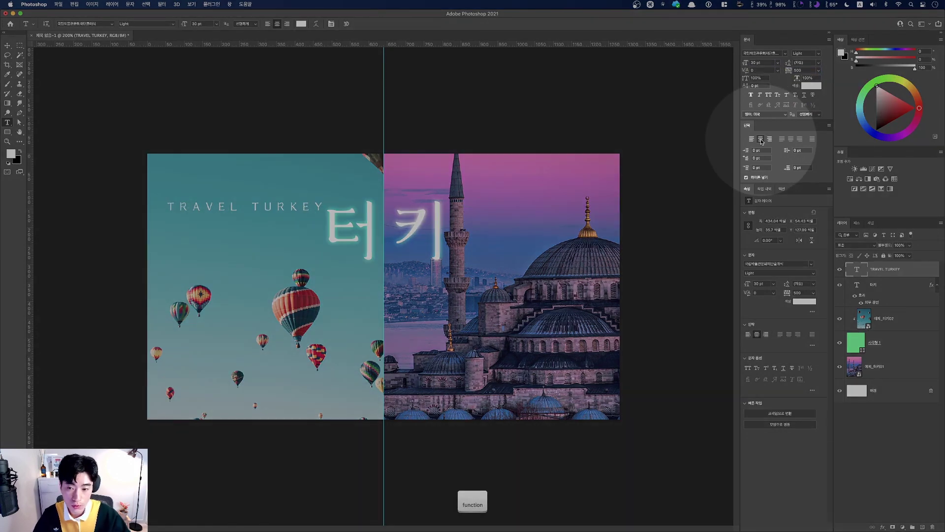
Step: Move the TRAVEL TURKEY subtitle to the horizontal centre of the canvas, just above the 터키 title
key(v)
key(fn)
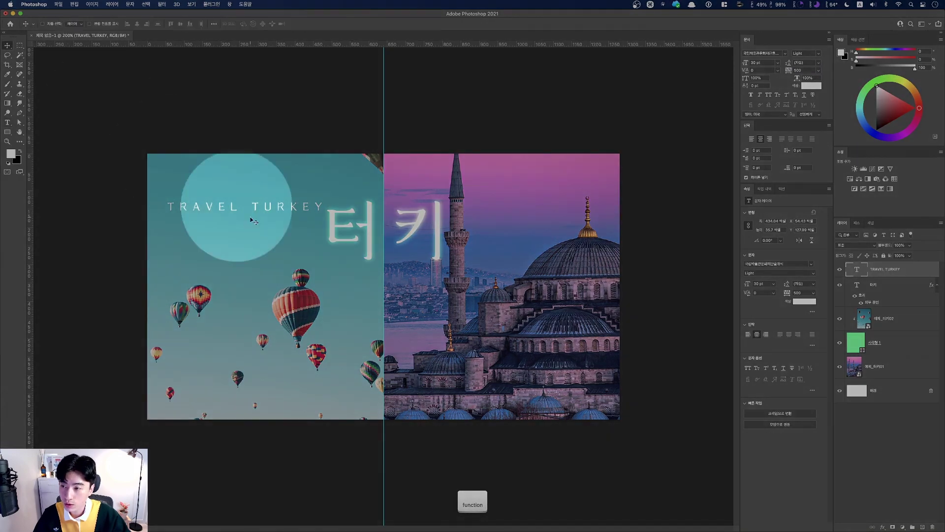
key(fn)
drag(274, 209, 414, 196)
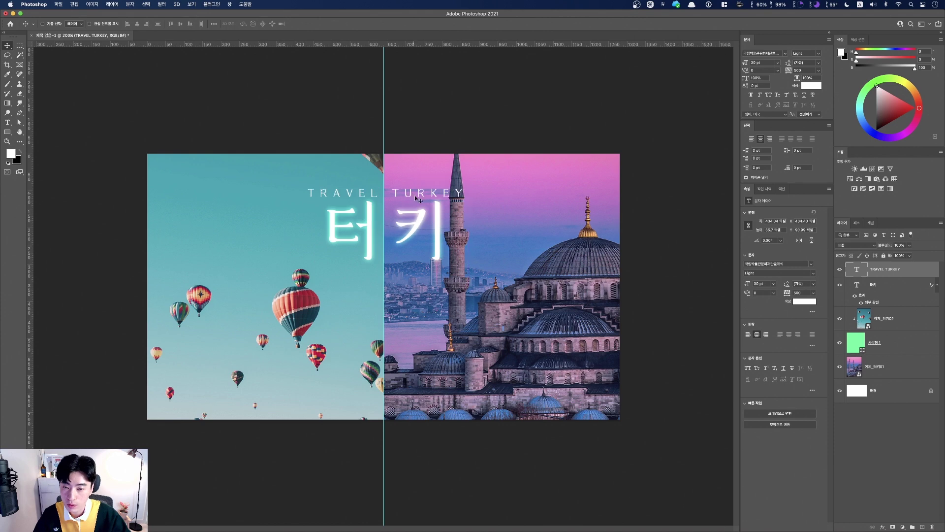
key(shift+Up)
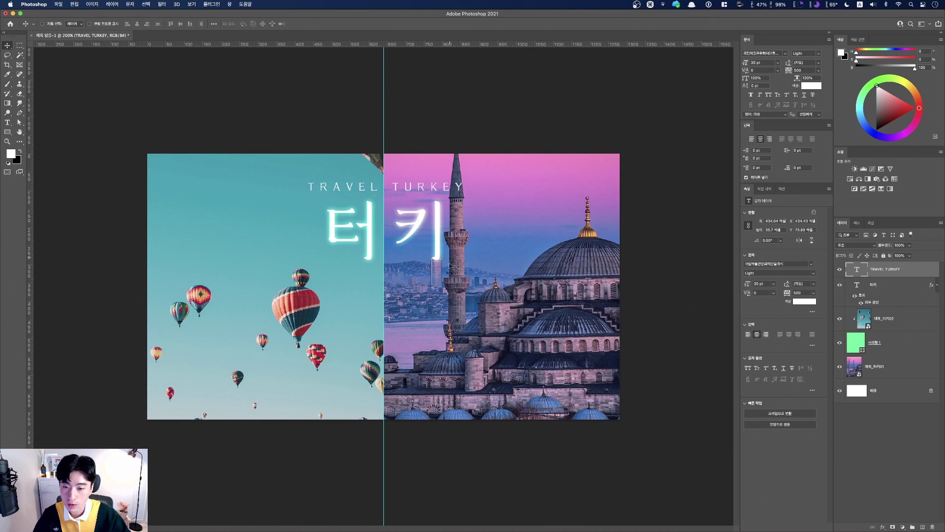
key(fn)
key(fn)
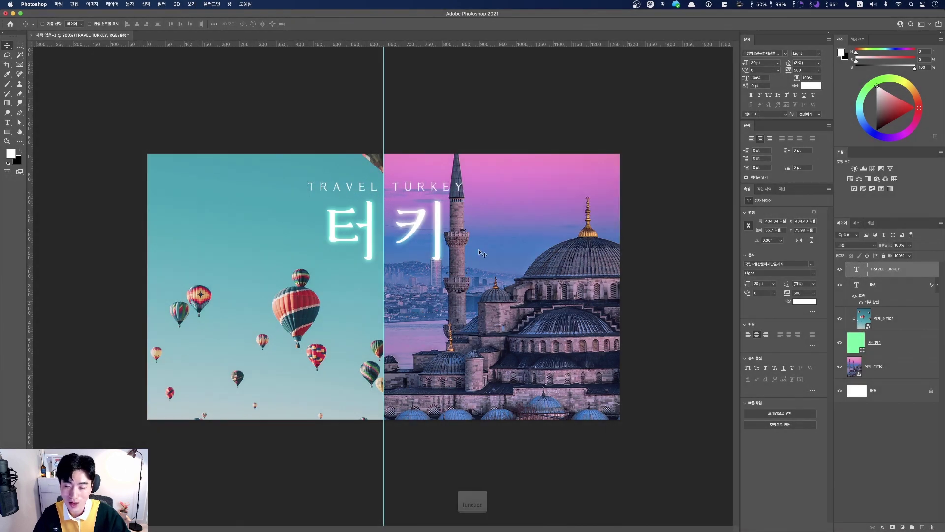
Step: Hide the vertical guide so the composition shows without it
key(super+semicolon)
key(fn)
key(fn)
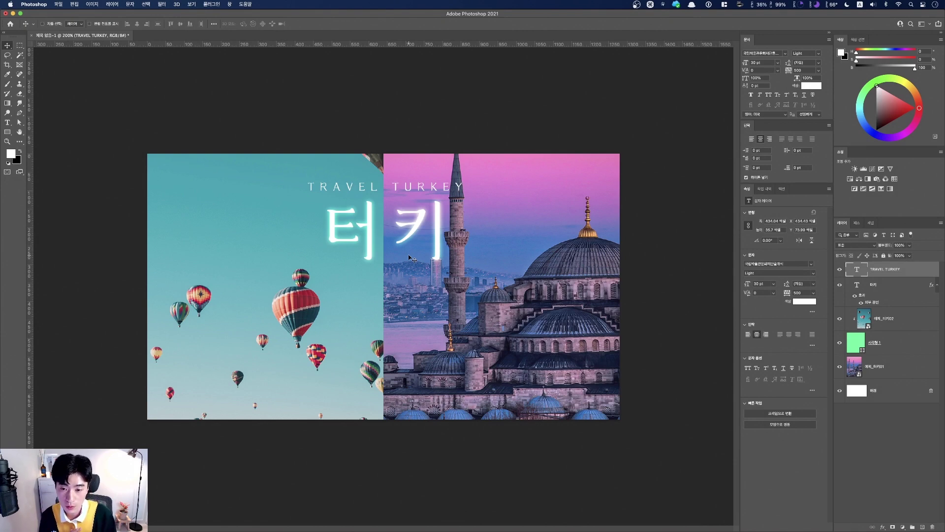
Step: Select the mosque photo layer and add a layer mask to it
key(ctrl)
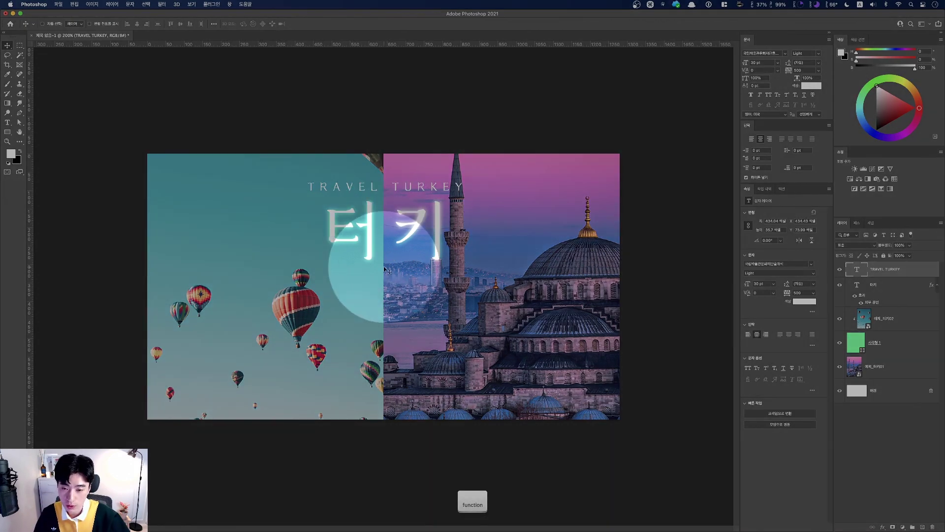
key(ctrl)
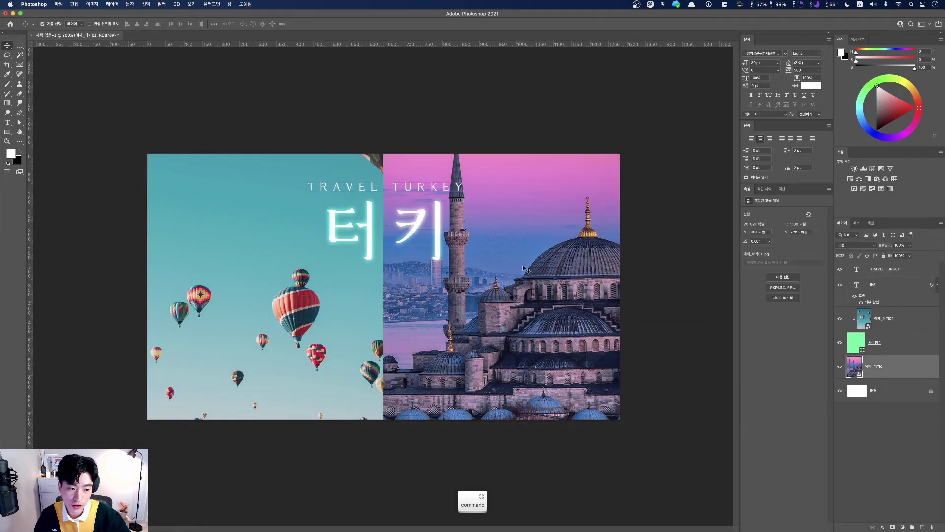
click(853, 368)
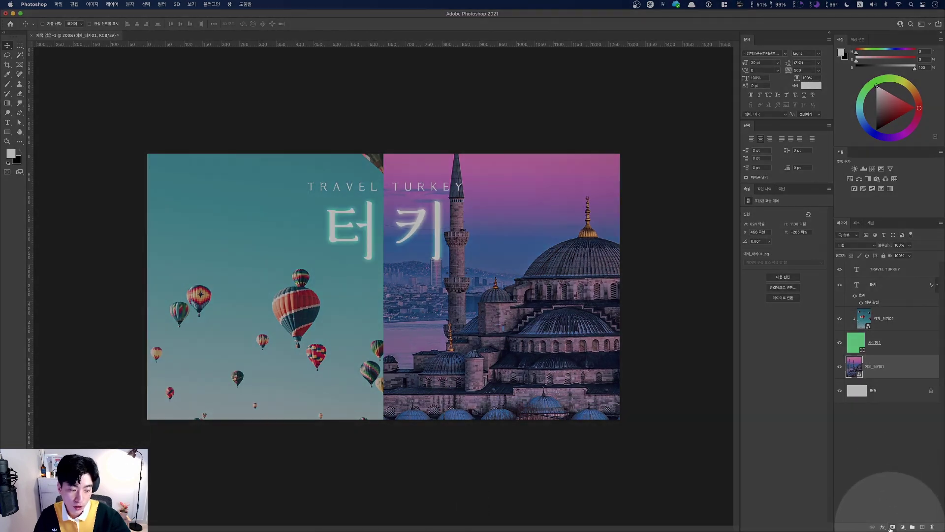
key(fn)
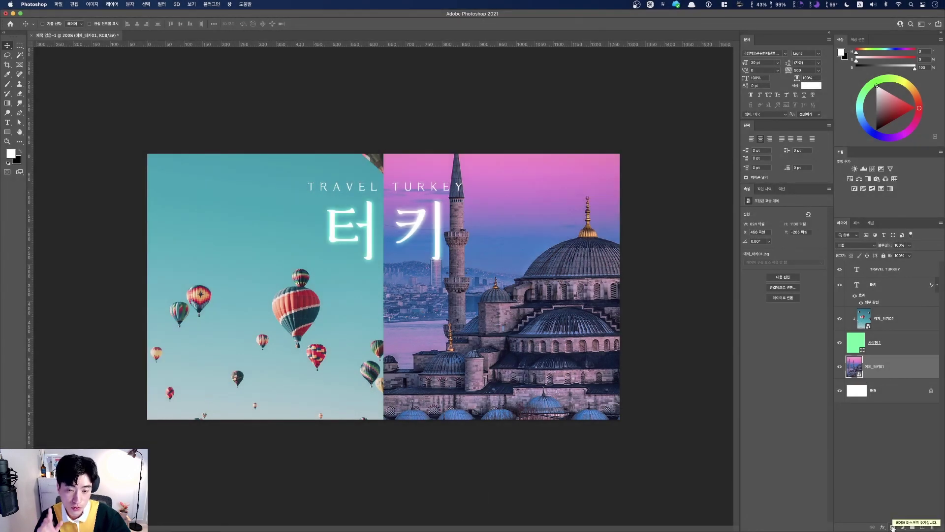
click(892, 527)
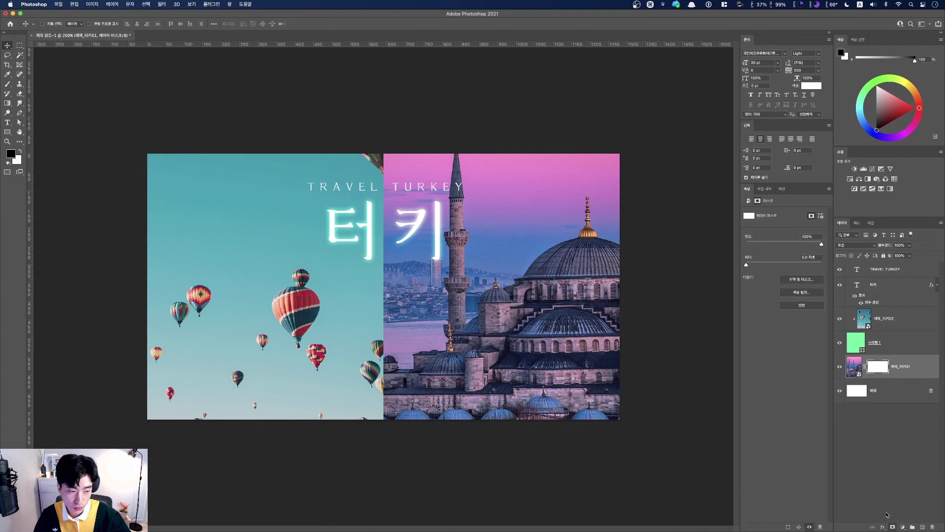
key(fn)
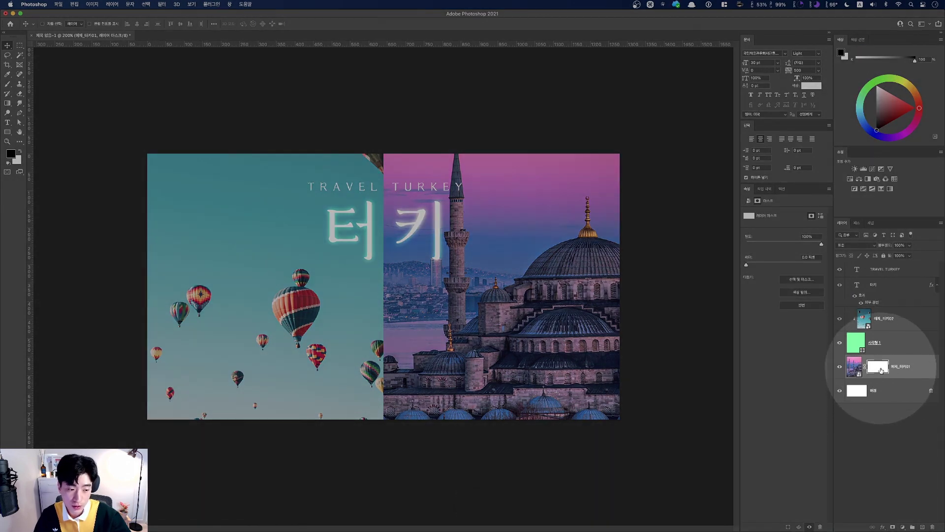
key(fn)
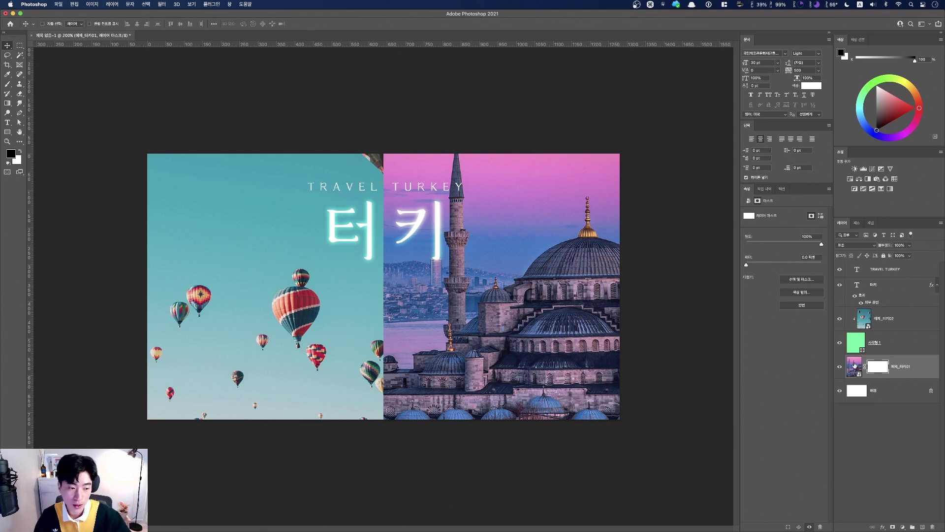
Step: Hide the white background layer, and toggle the masked mosque photo layer off and back on
key(fn)
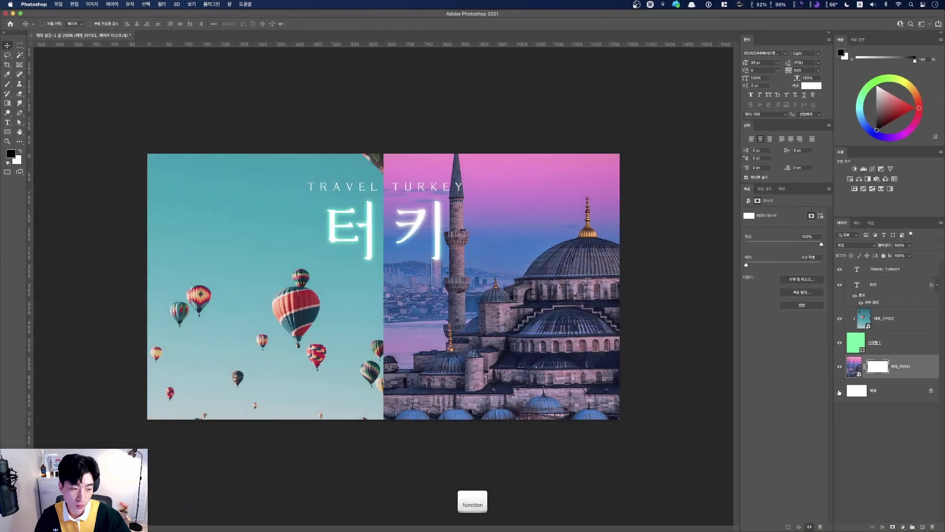
key(fn)
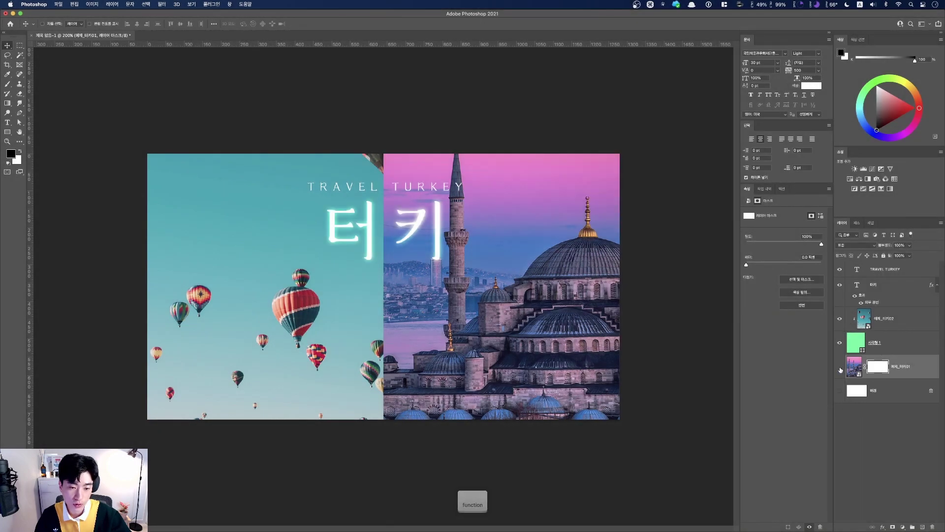
click(840, 368)
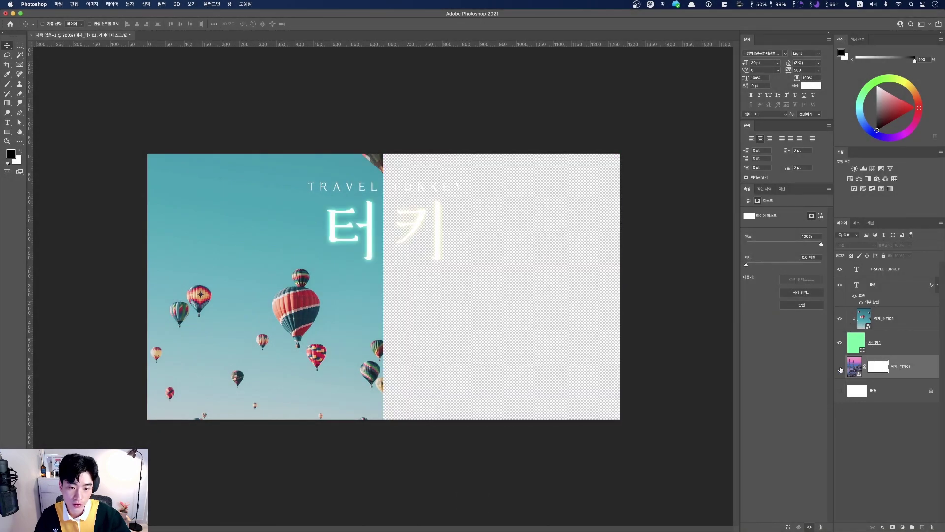
key(fn)
click(840, 368)
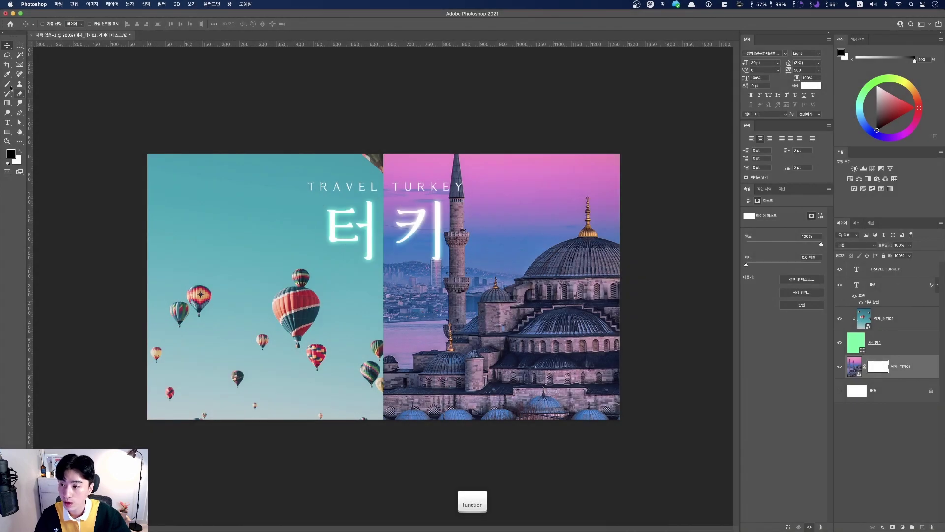
Step: With a smaller brush, paint a winding black stroke on the mosque layer's mask, and paint over it in white to restore the photo
click(7, 87)
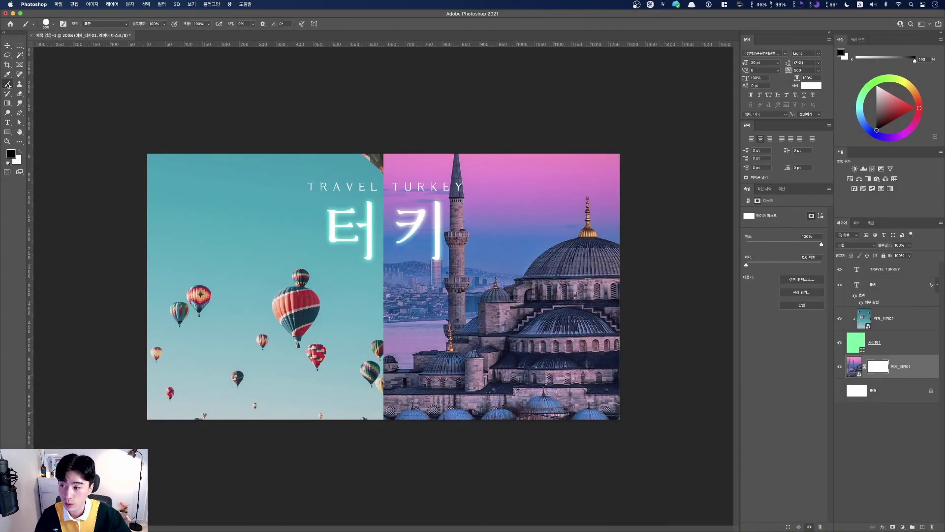
key(fn)
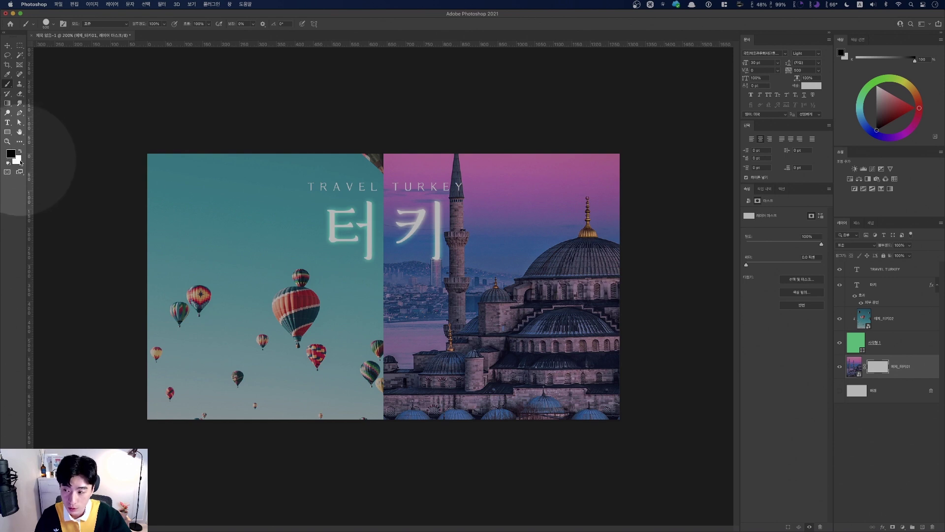
key(d)
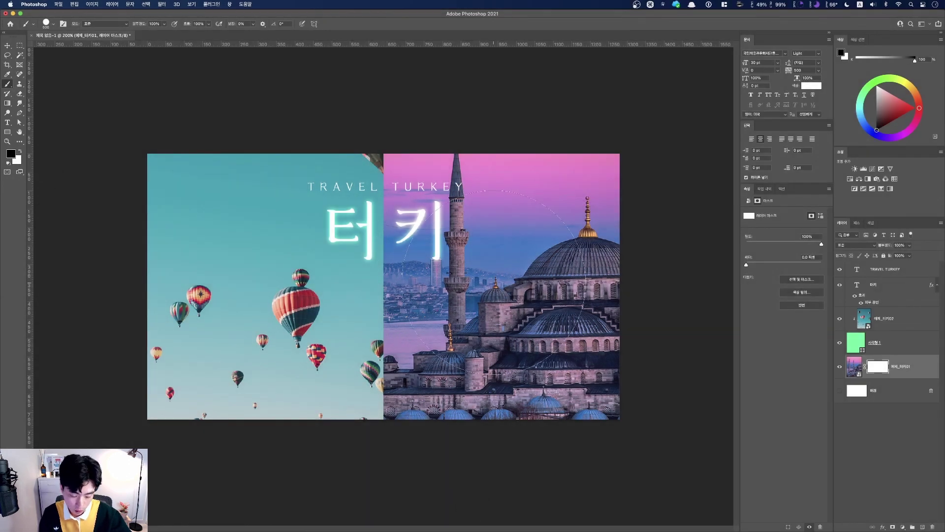
key(bracketleft)
key(bracketleft)
key(bracketleft)
key(bracketleft)
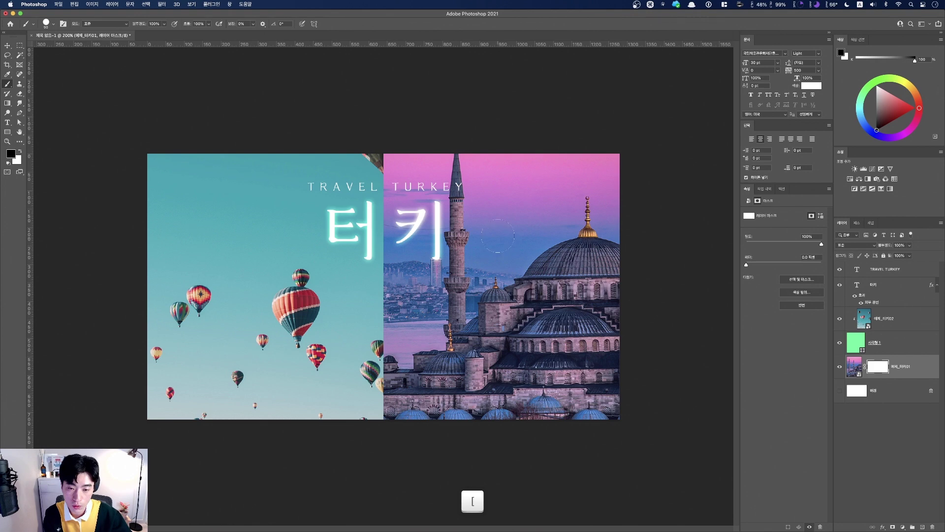
mouse_move(497, 224)
mouse_down()
mouse_move(525, 264)
mouse_move(487, 292)
mouse_move(559, 321)
mouse_move(520, 344)
mouse_move(560, 365)
mouse_move(534, 371)
mouse_up()
key(fn)
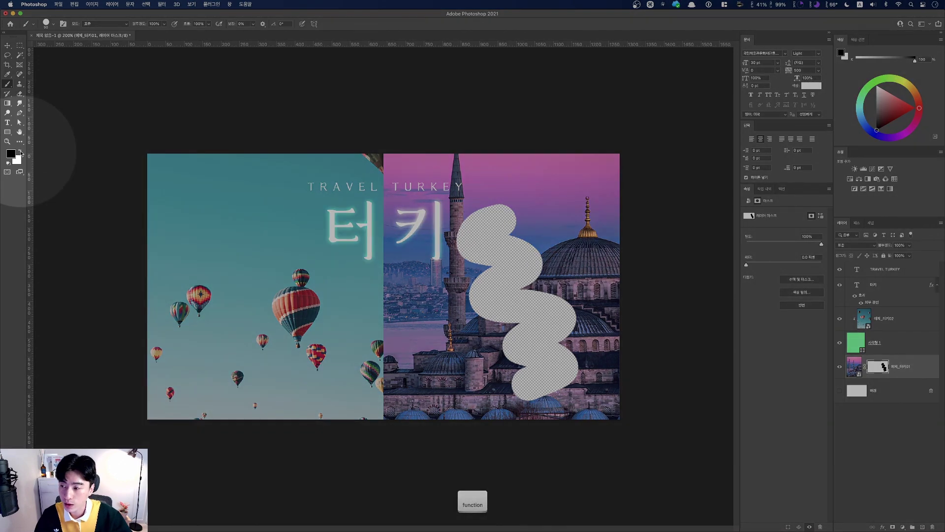
click(21, 152)
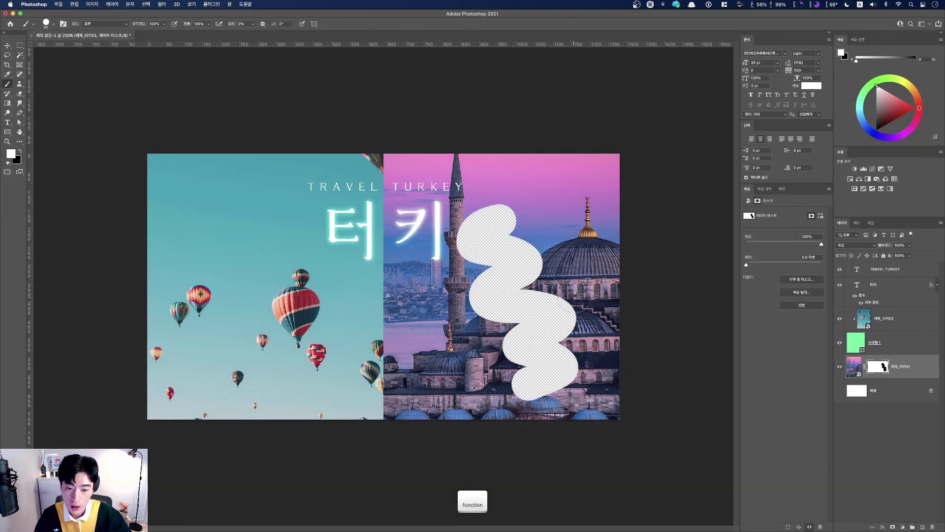
mouse_move(546, 296)
mouse_down()
mouse_move(544, 389)
mouse_move(507, 303)
mouse_move(524, 251)
mouse_move(473, 237)
mouse_move(497, 225)
mouse_up()
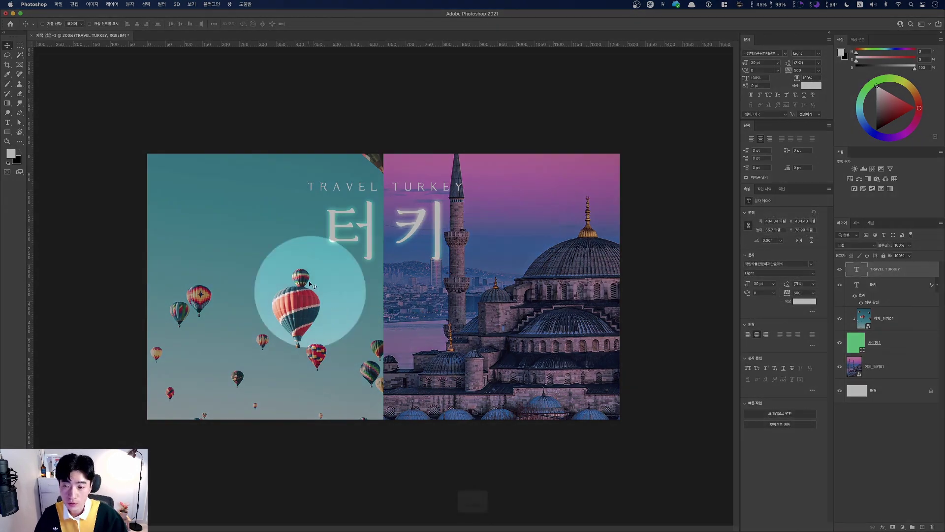
Step: Widen the rectangle shape that clips the balloon photo to about 673 px, extending its right edge past the canvas centre
key(fn)
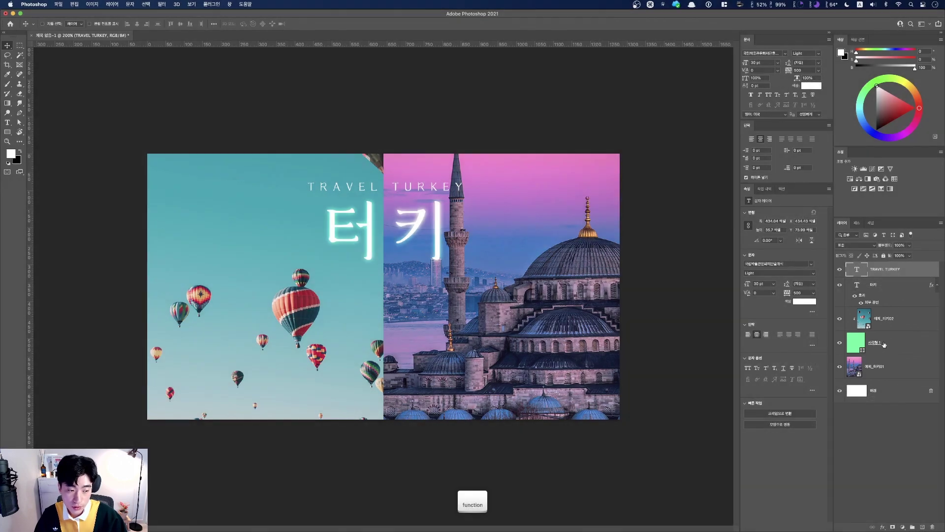
click(885, 345)
key(super+t)
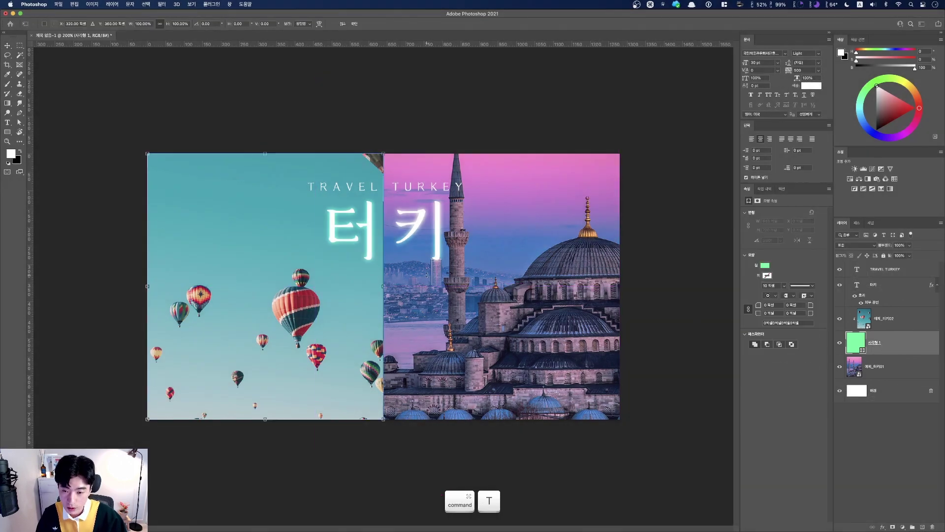
key(shift)
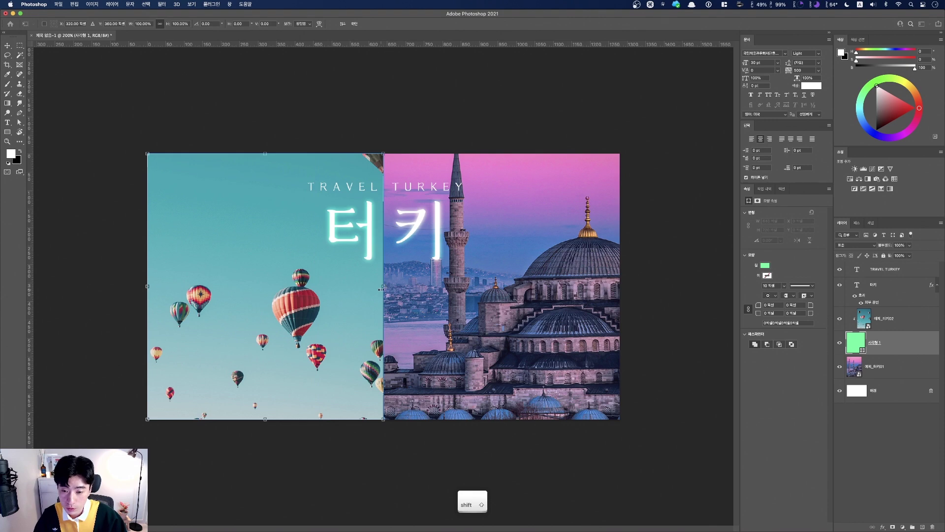
drag(383, 287, 396, 288)
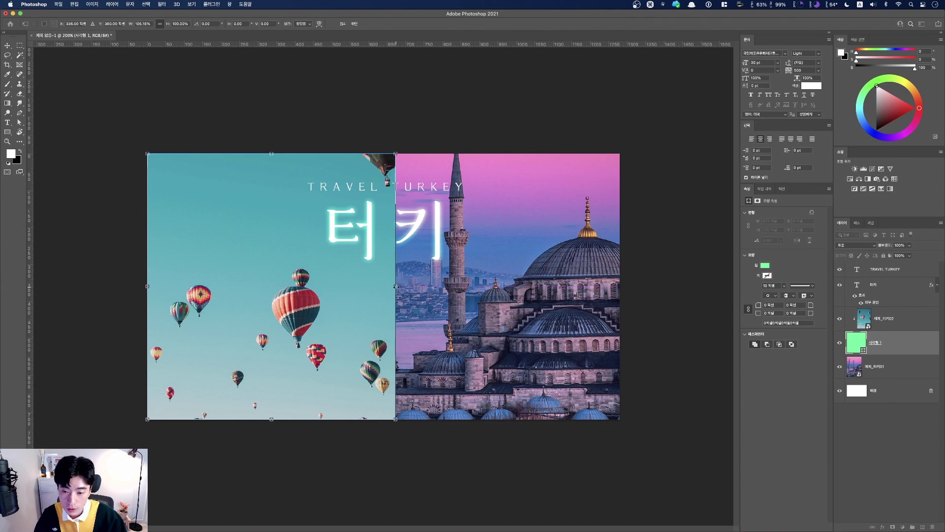
key(Return)
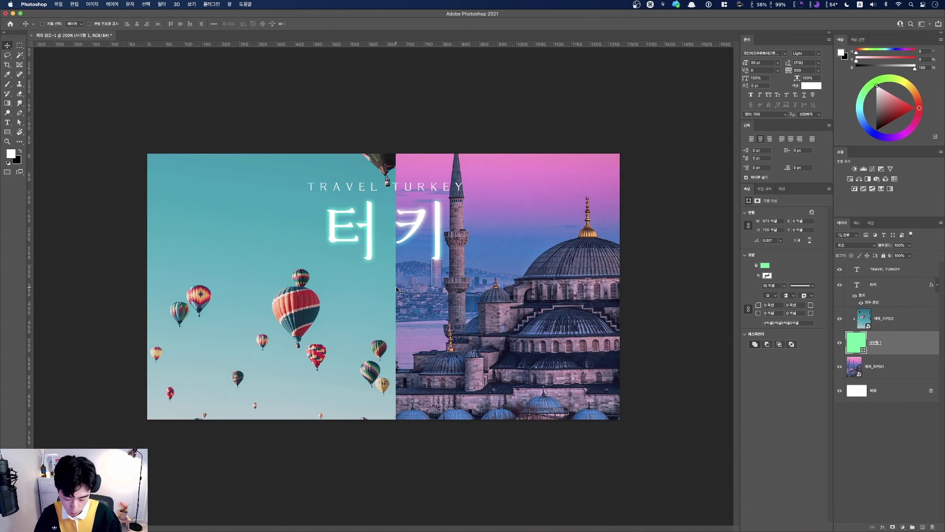
Step: Place a vertical guide at the canvas centre and add a layer mask to the rectangle shape layer
drag(29, 276, 385, 277)
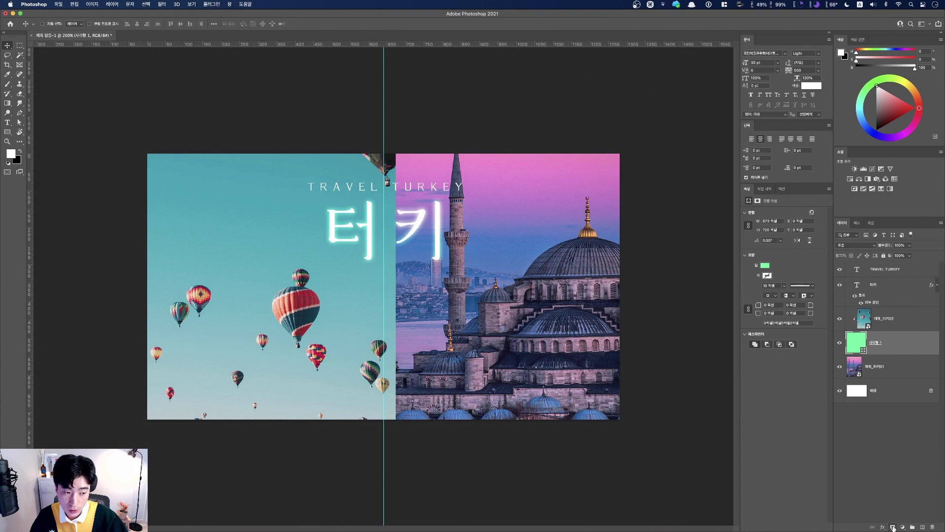
click(893, 527)
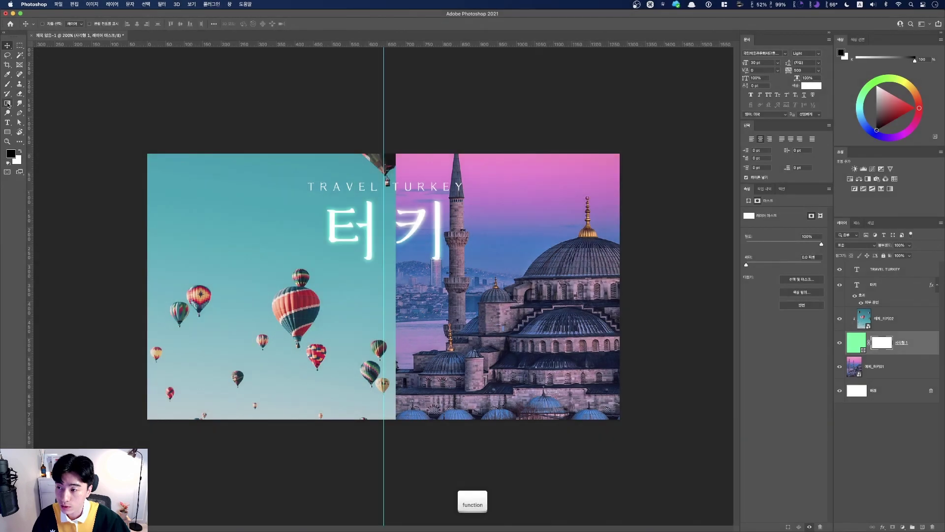
Step: Set up the Gradient tool with the black-to-white preset from the basic gradients group
click(8, 103)
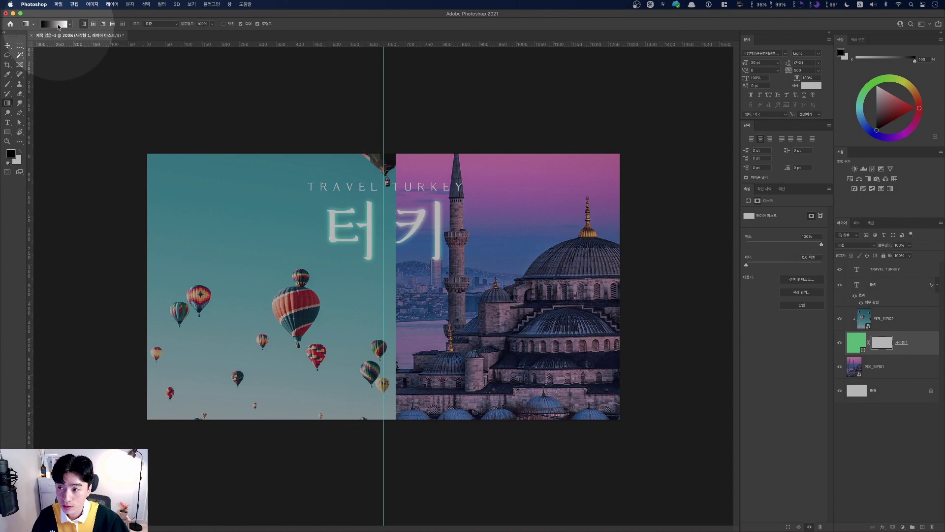
click(58, 27)
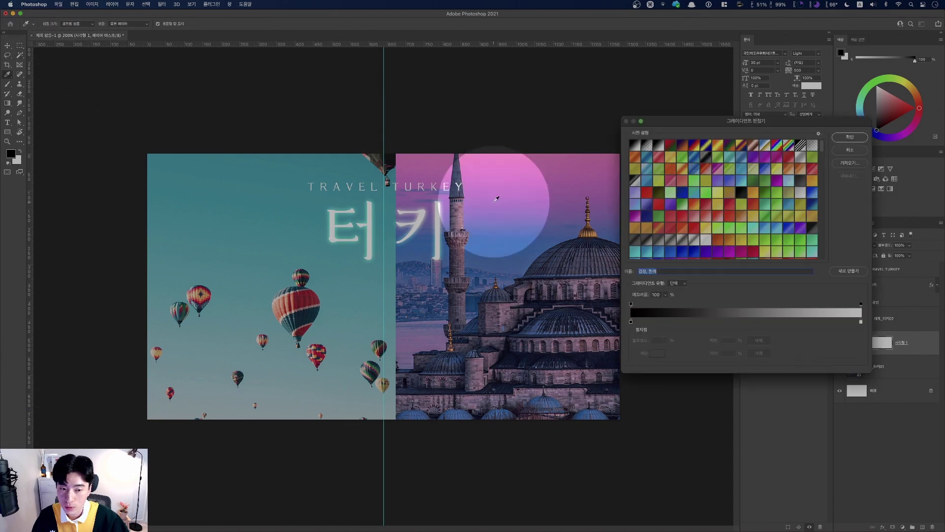
scroll(682, 204, up, 5)
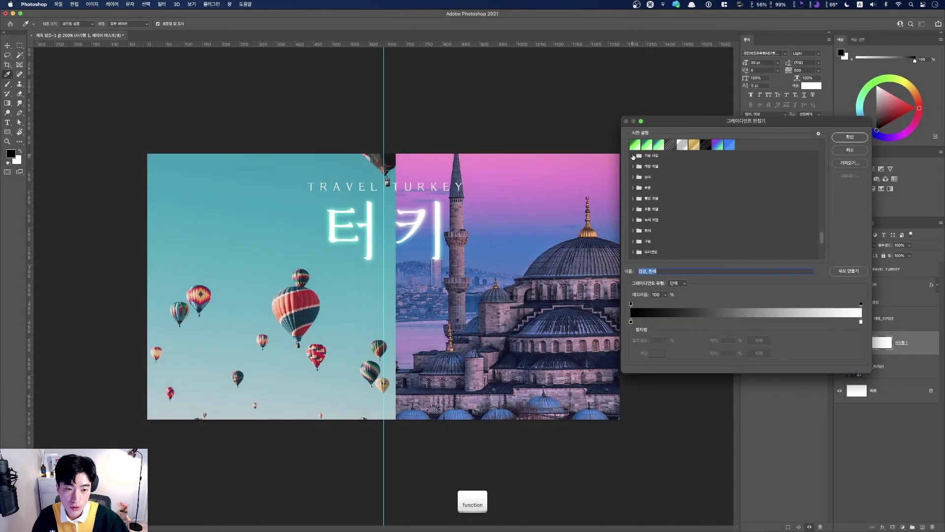
click(633, 156)
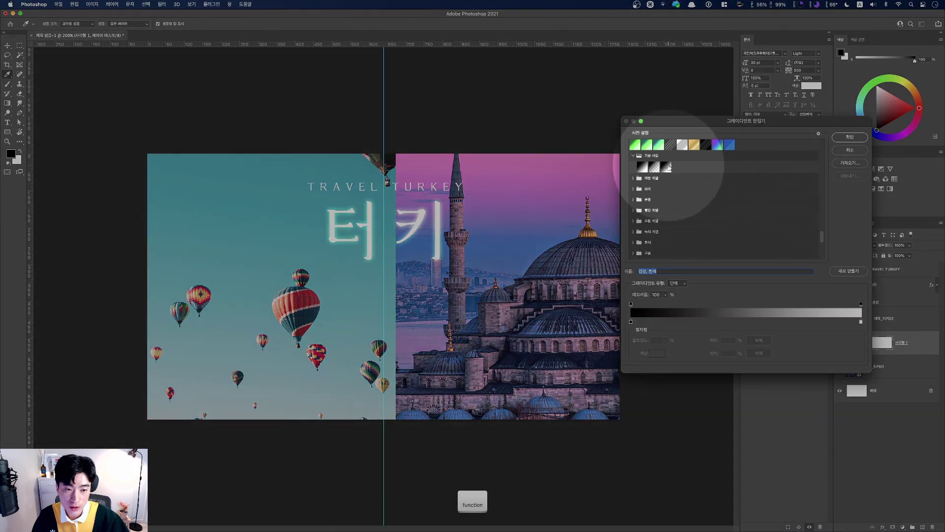
click(668, 167)
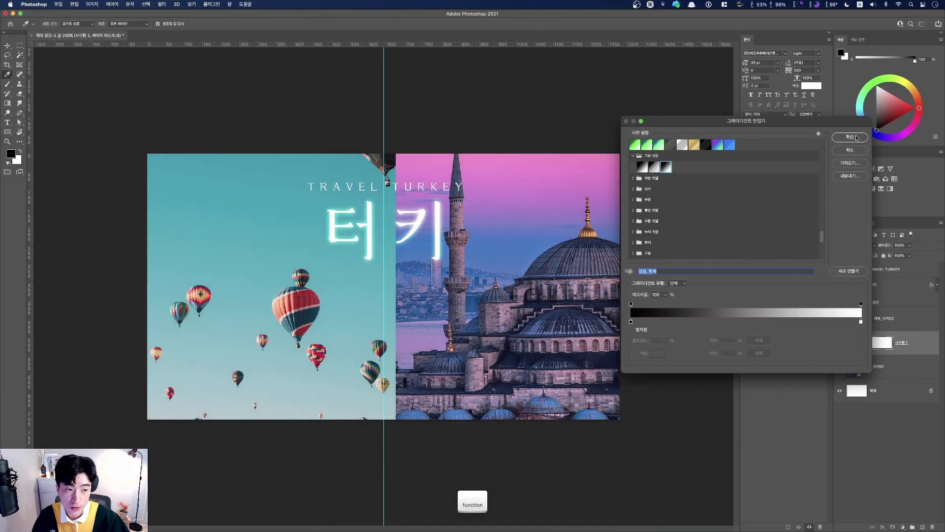
click(849, 137)
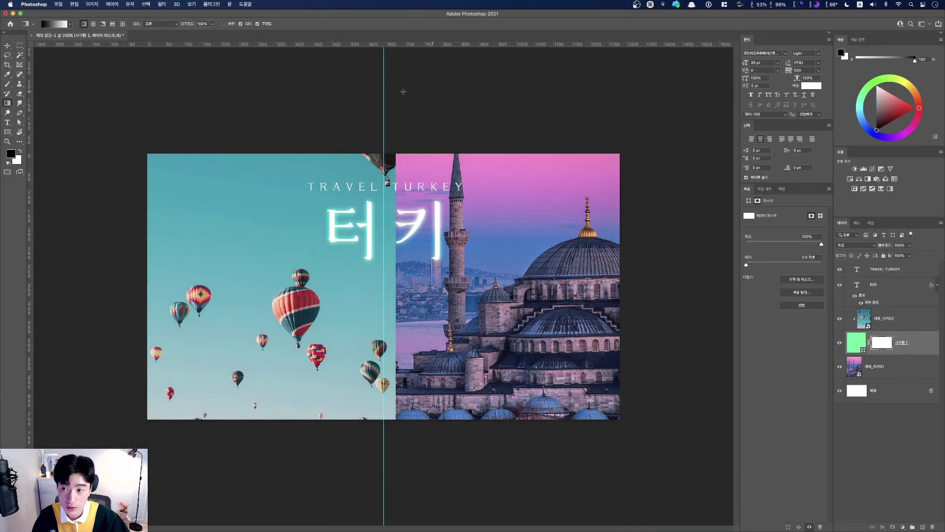
Step: Try wide horizontal gradients on the rectangle layer's mask, running right to left across the canvas centre
key(super+equal)
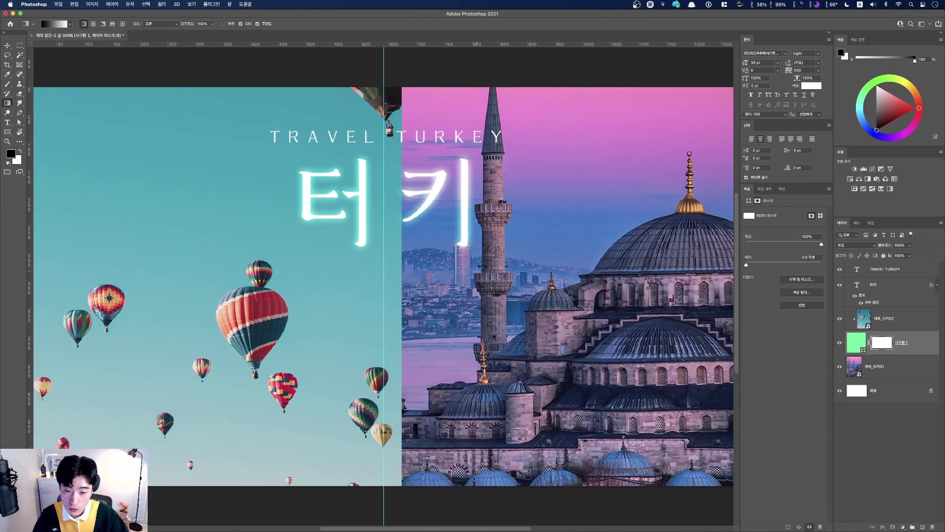
drag(460, 266, 301, 269)
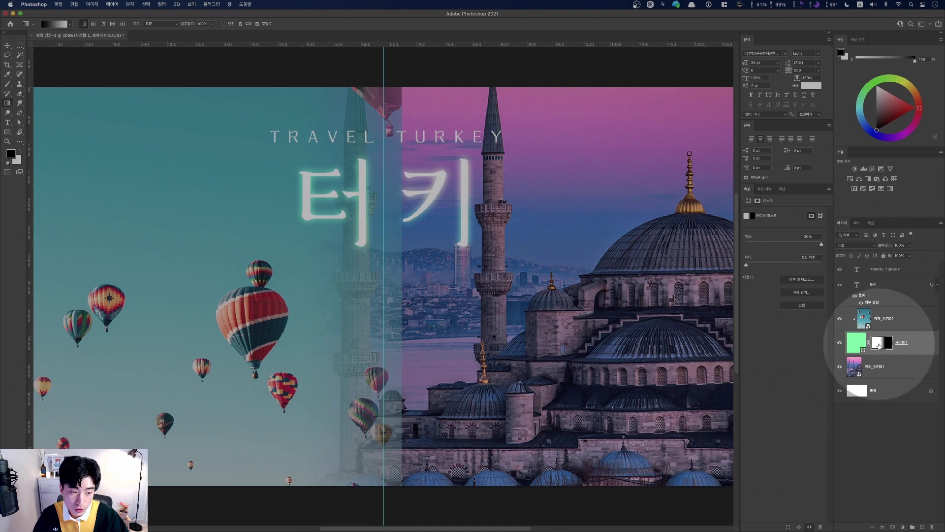
key(fn)
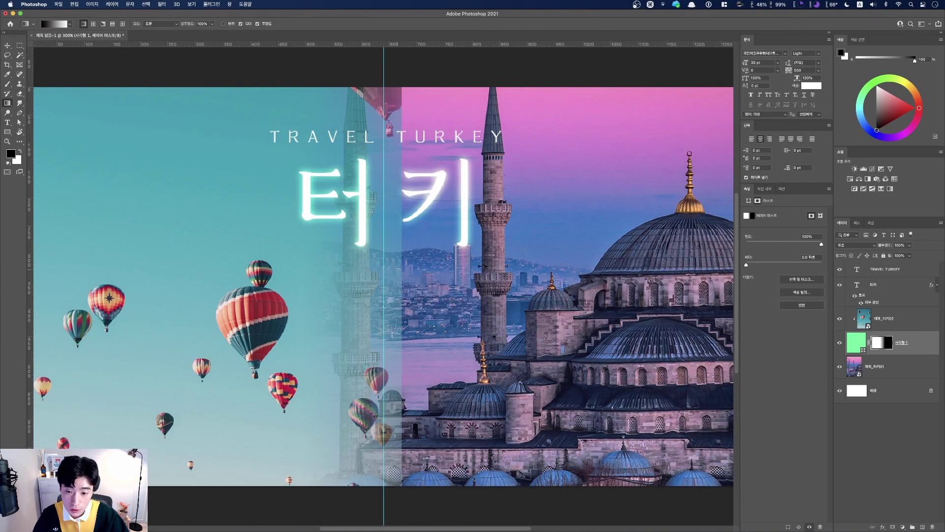
drag(455, 269, 283, 269)
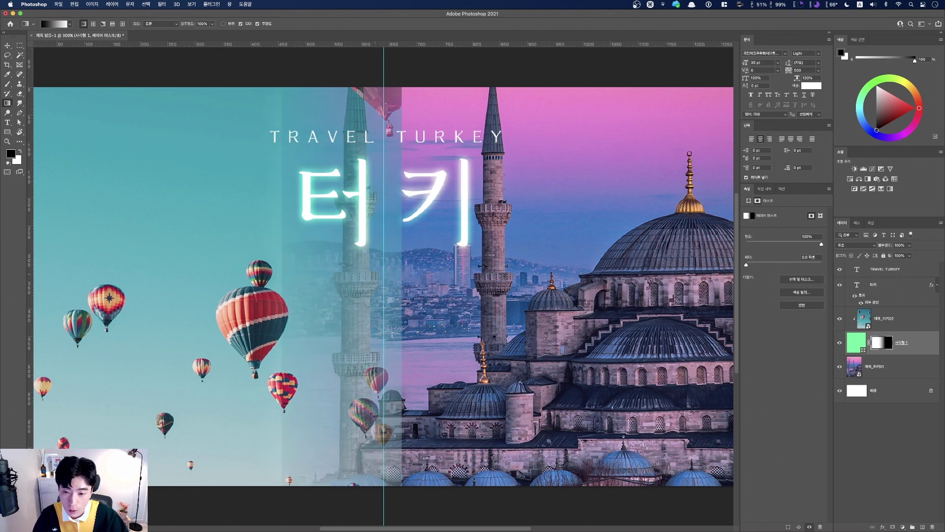
Step: Apply a very short horizontal gradient to the rectangle layer's mask near the centre guide, and hide the guides
mouse_move(370, 271)
mouse_down()
mouse_move(397, 268)
mouse_move(375, 272)
mouse_up()
key(shift)
key(super)
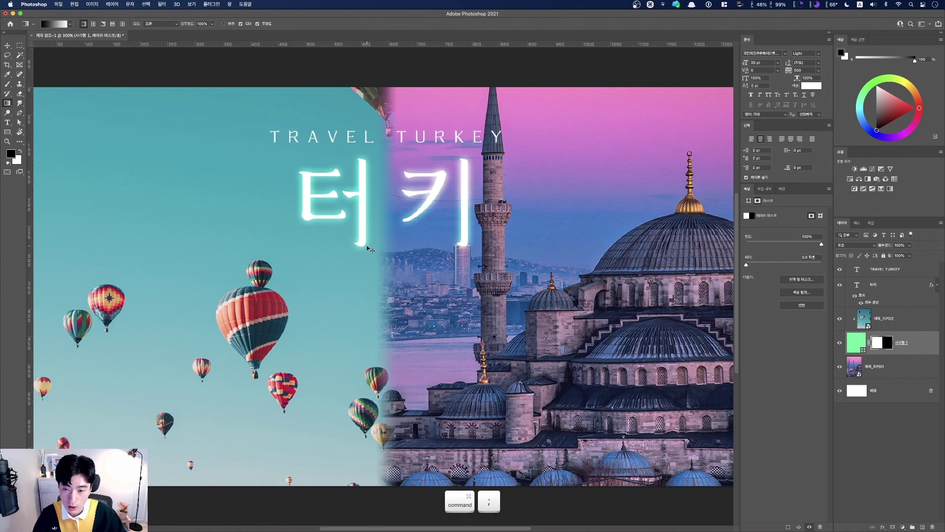
scroll(370, 248, down, 1)
scroll(370, 249, down, 5)
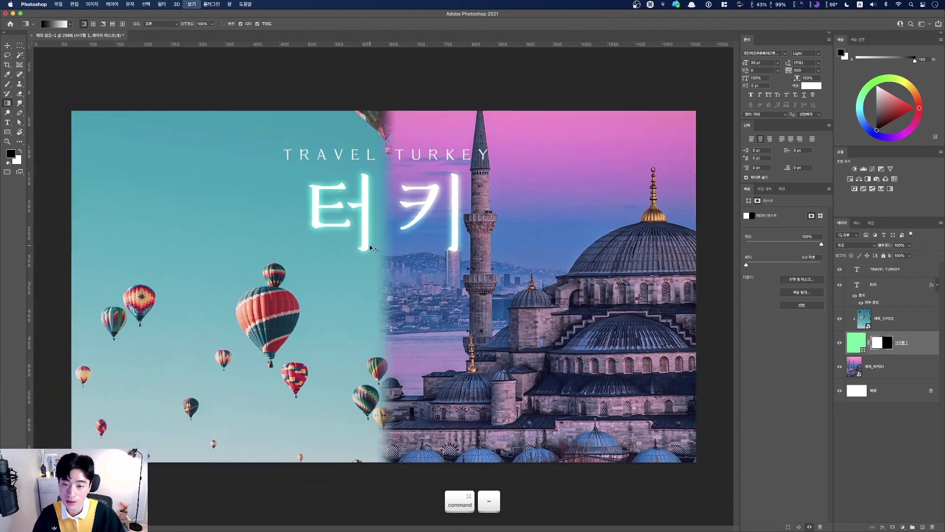
key(fn)
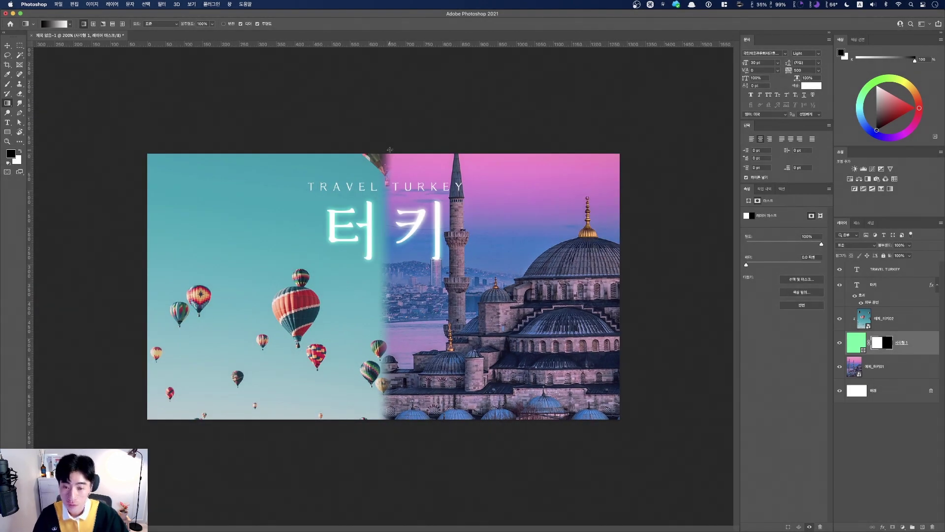
key(super)
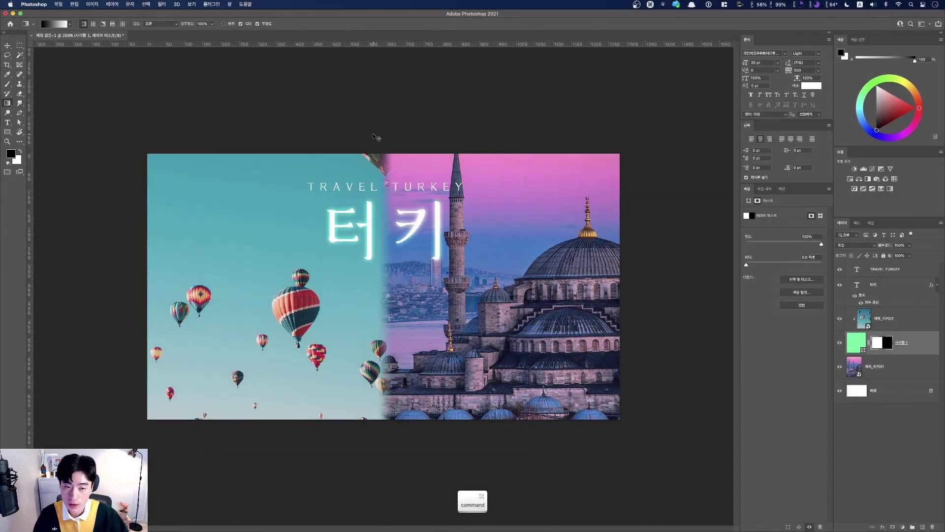
Step: Save the document as a PNG image, and view the finished thumbnail in Preview
key(super+shift+s)
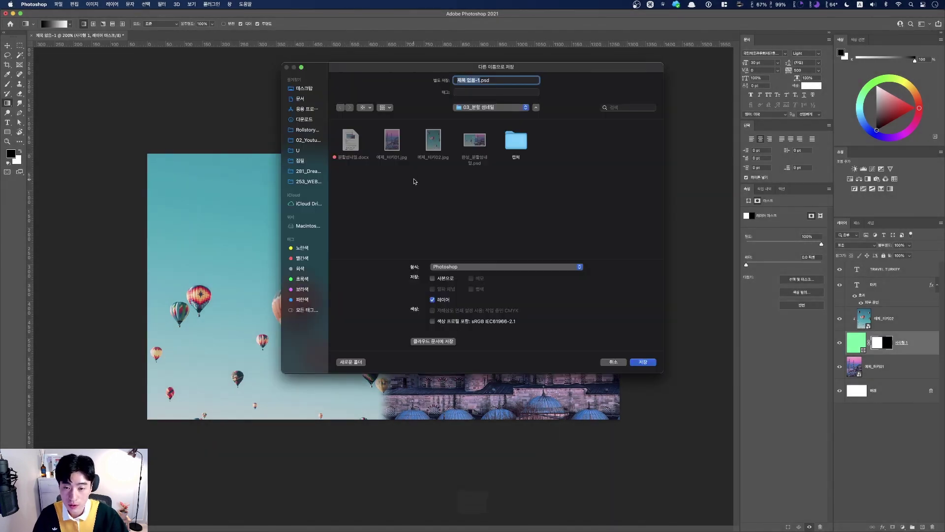
click(463, 267)
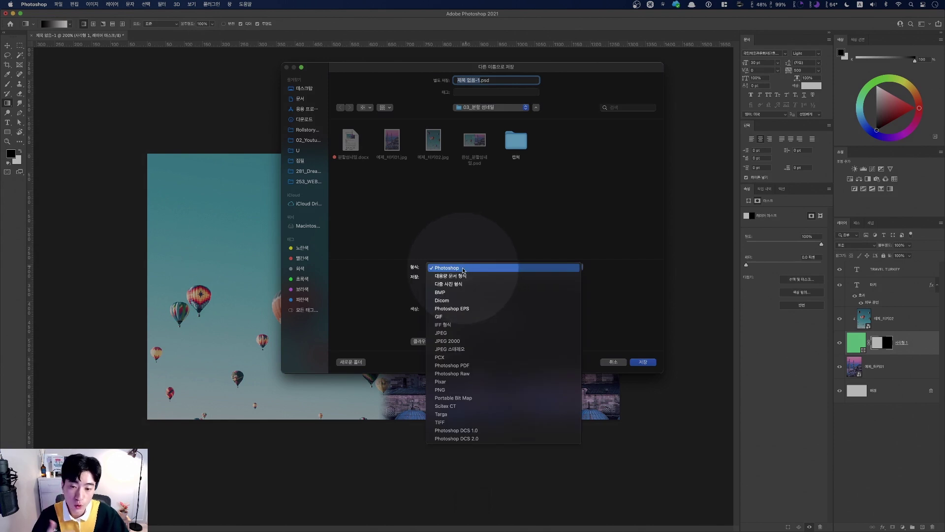
key(fn)
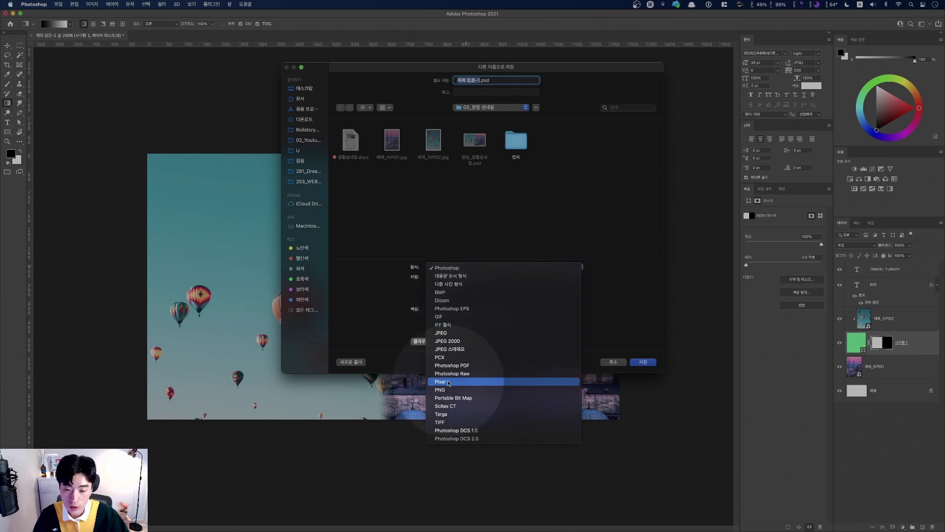
key(fn)
click(641, 361)
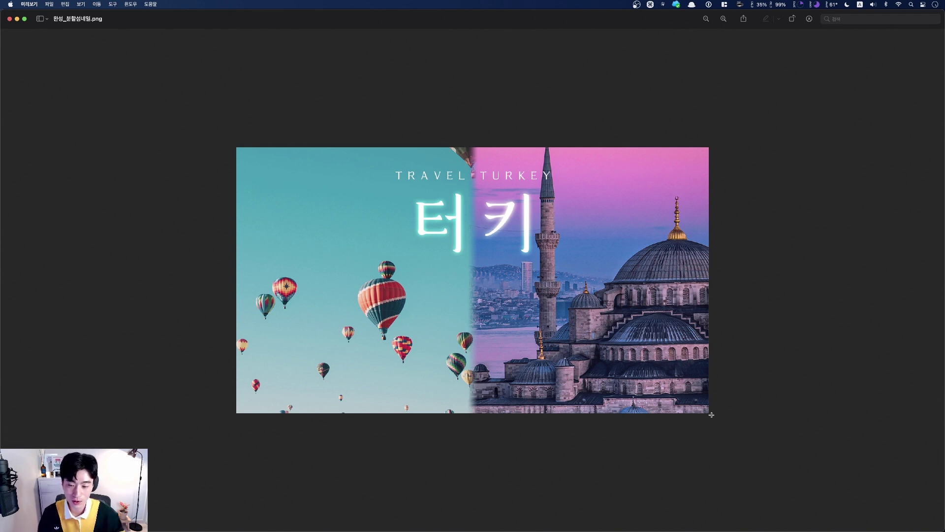
key(fn)
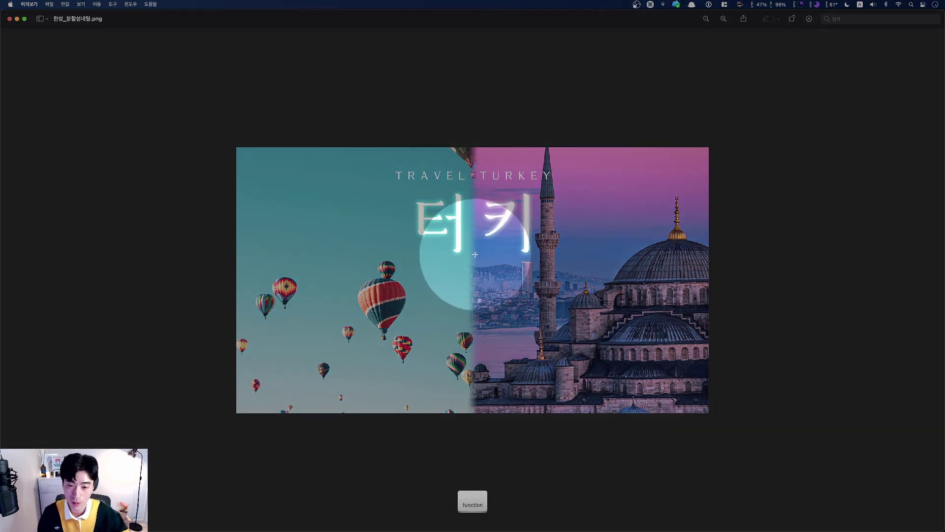